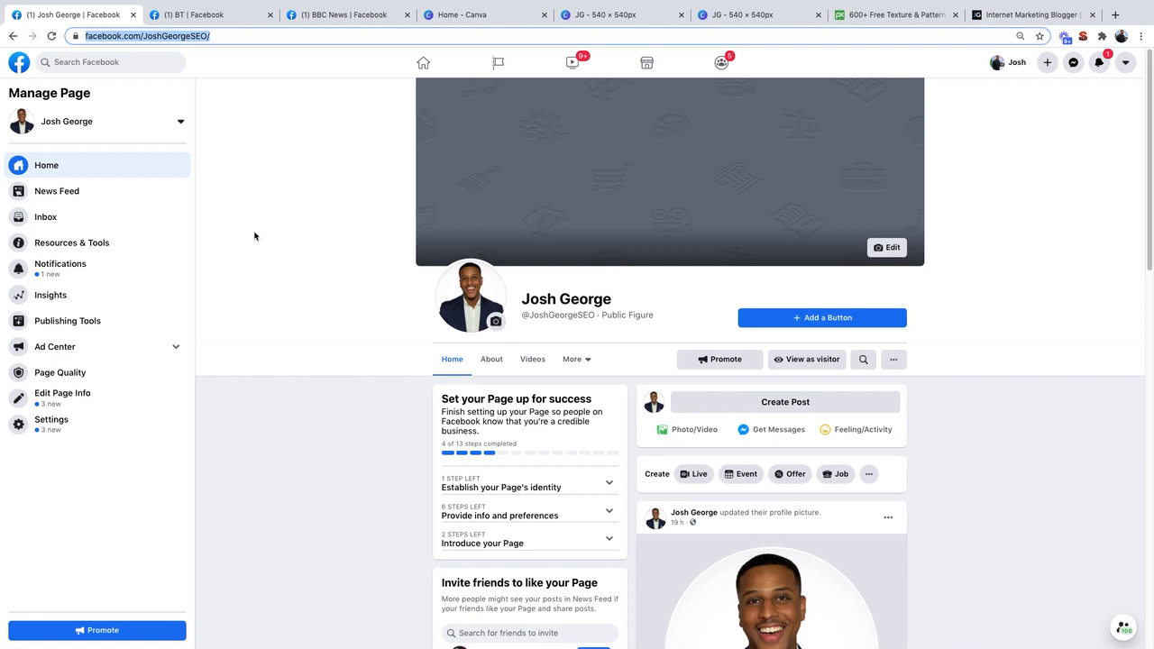
Examine the profile pictures on the BT and BBC News Facebook pages as logo examples
left_click(254, 237)
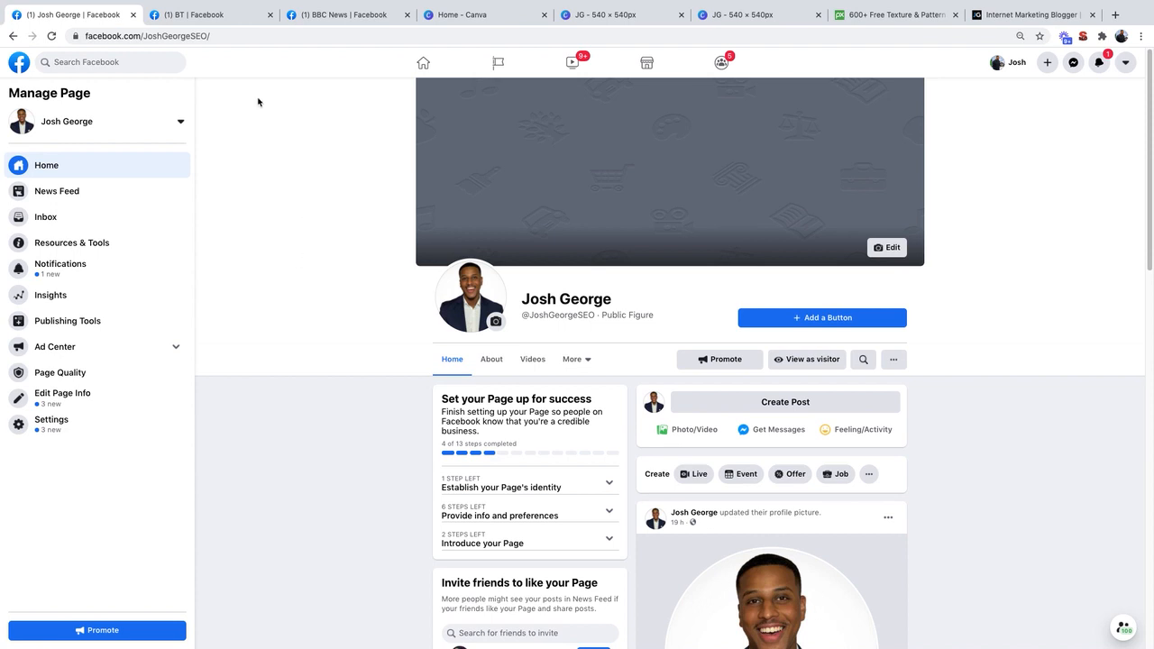
left_click(221, 16)
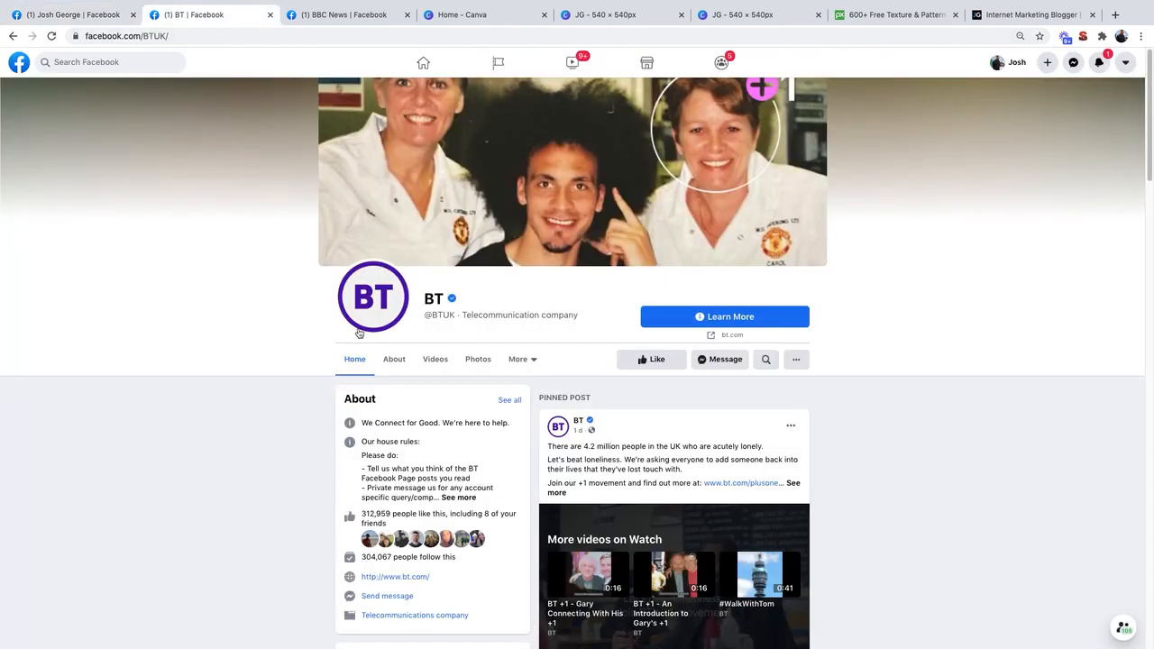
mouse_move(425, 312)
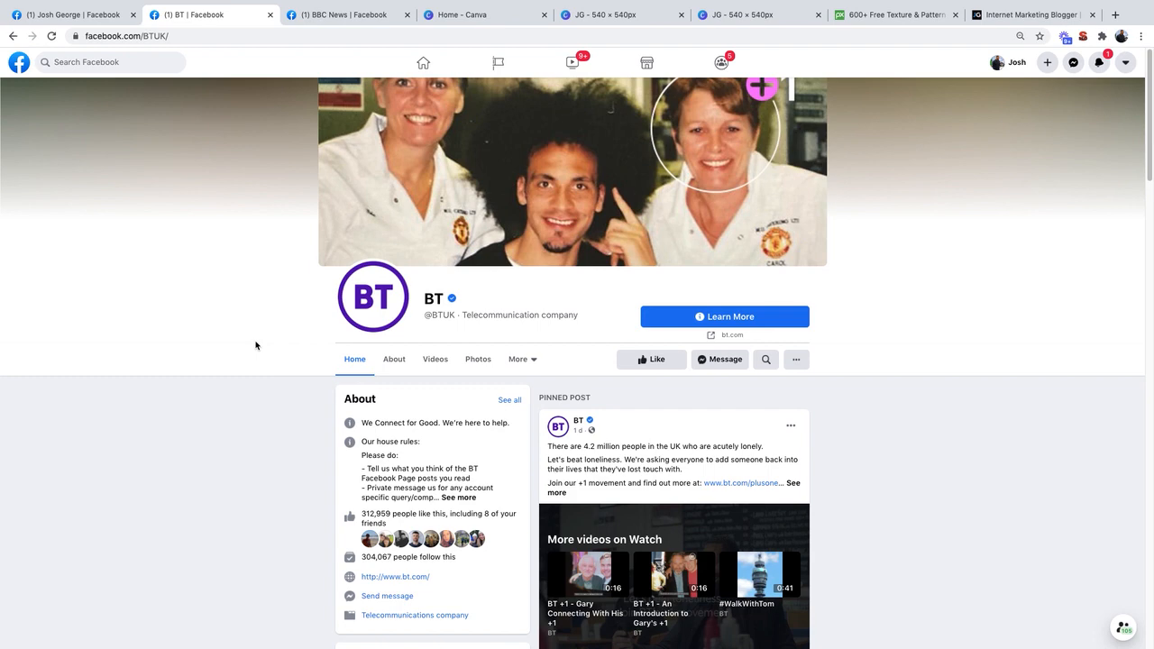
left_click(336, 16)
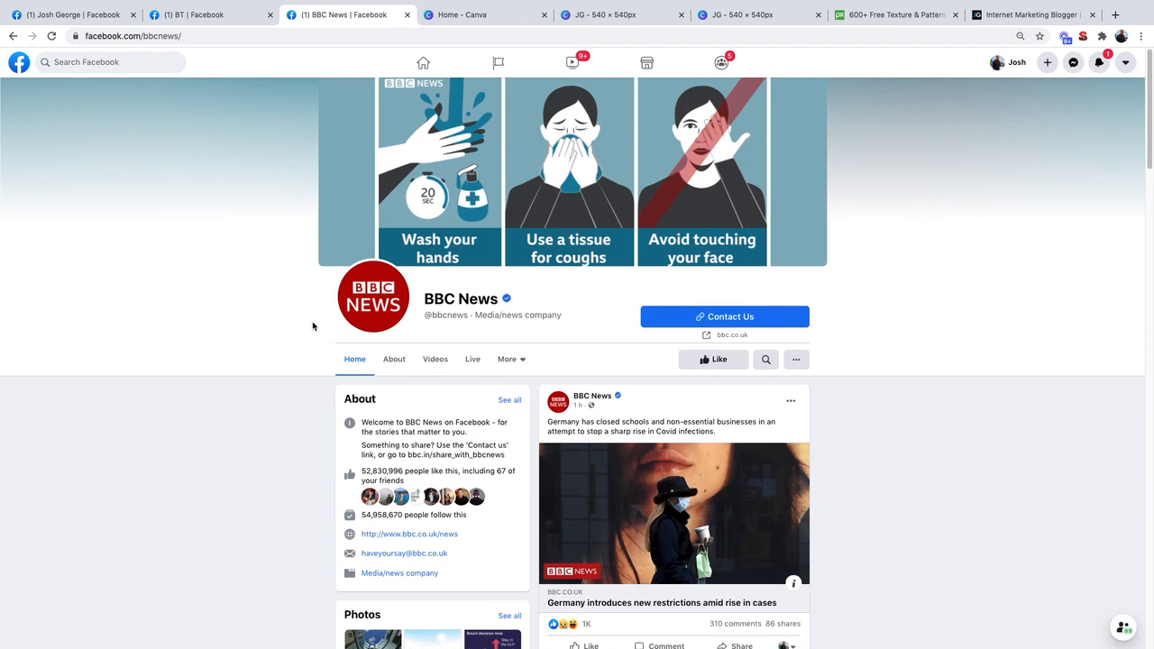
Switch to Canva and compare the two finished JG designs with the personal website's branding and the BBC News and BT page logos
left_click(476, 16)
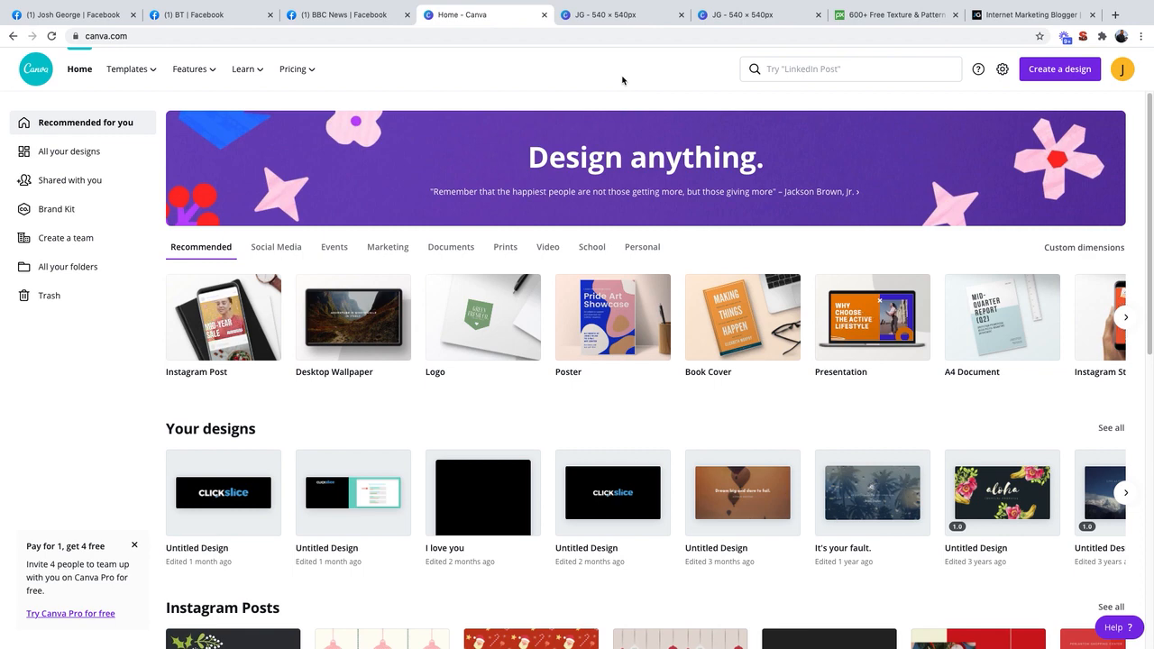
left_click(627, 20)
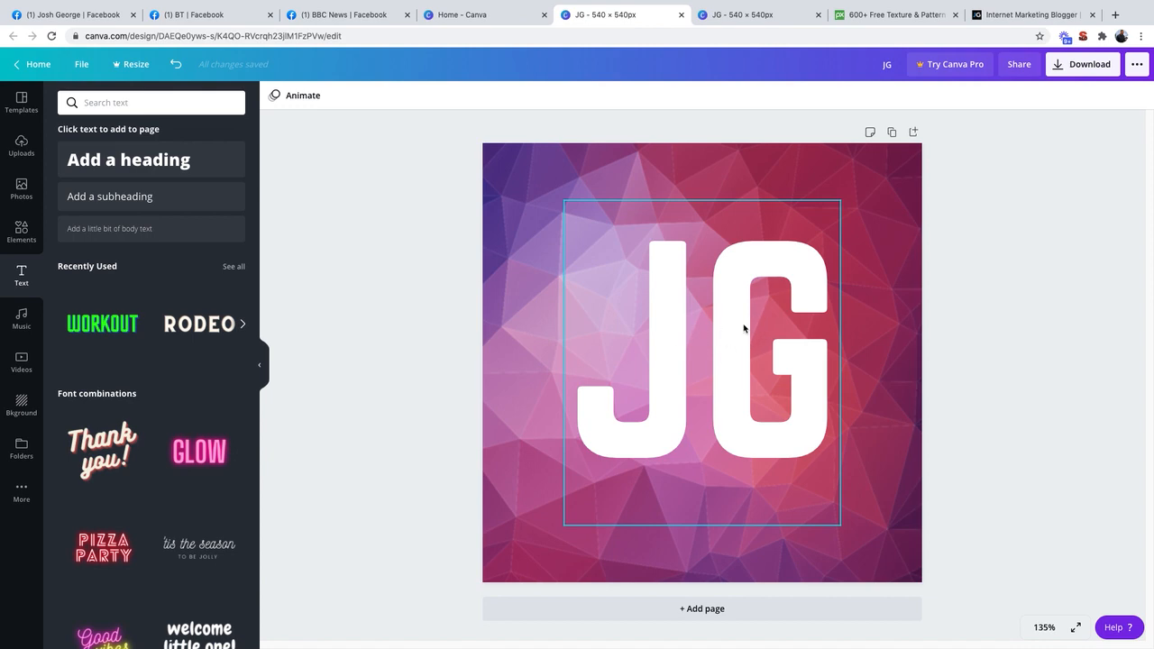
left_click(988, 17)
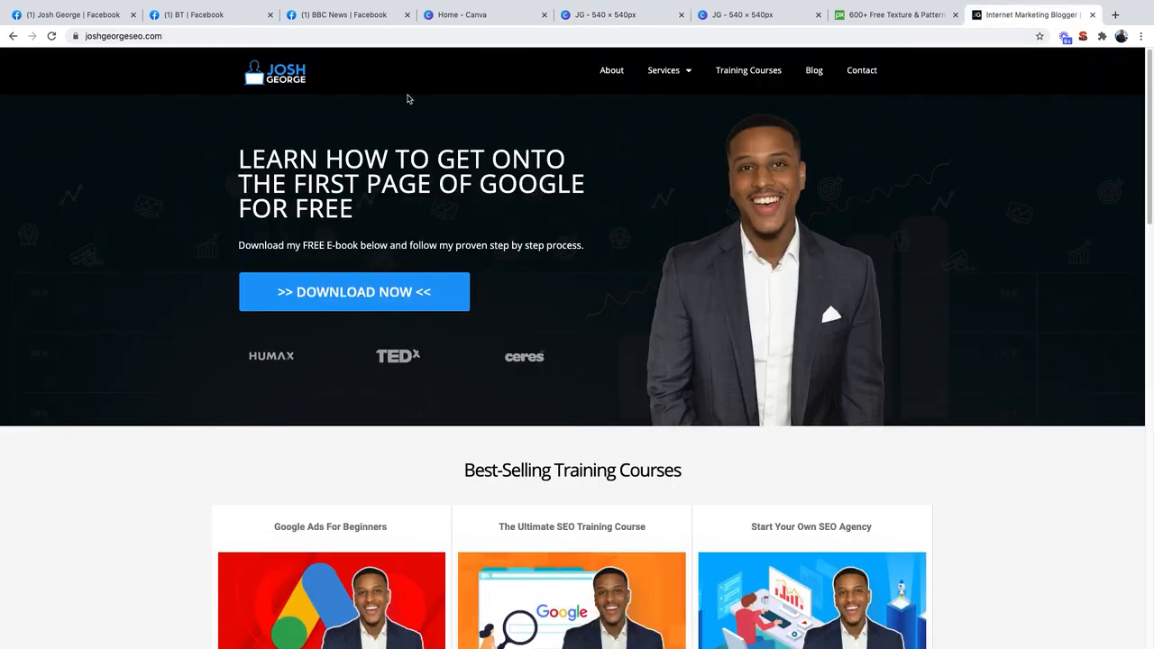
left_click(614, 16)
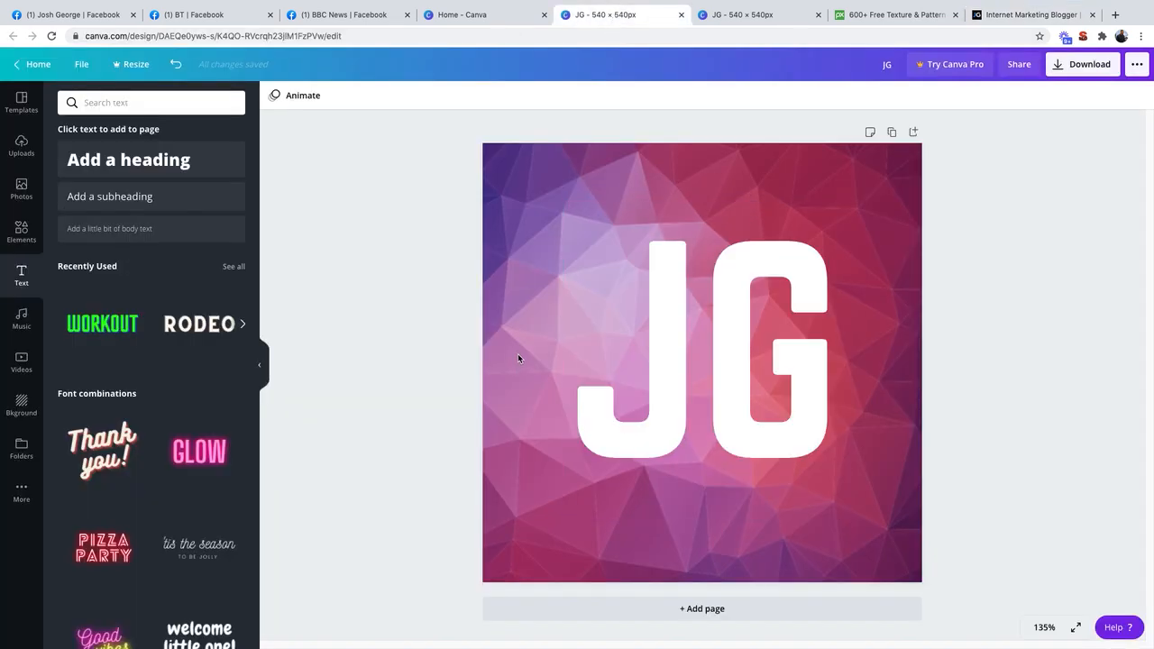
left_click(749, 15)
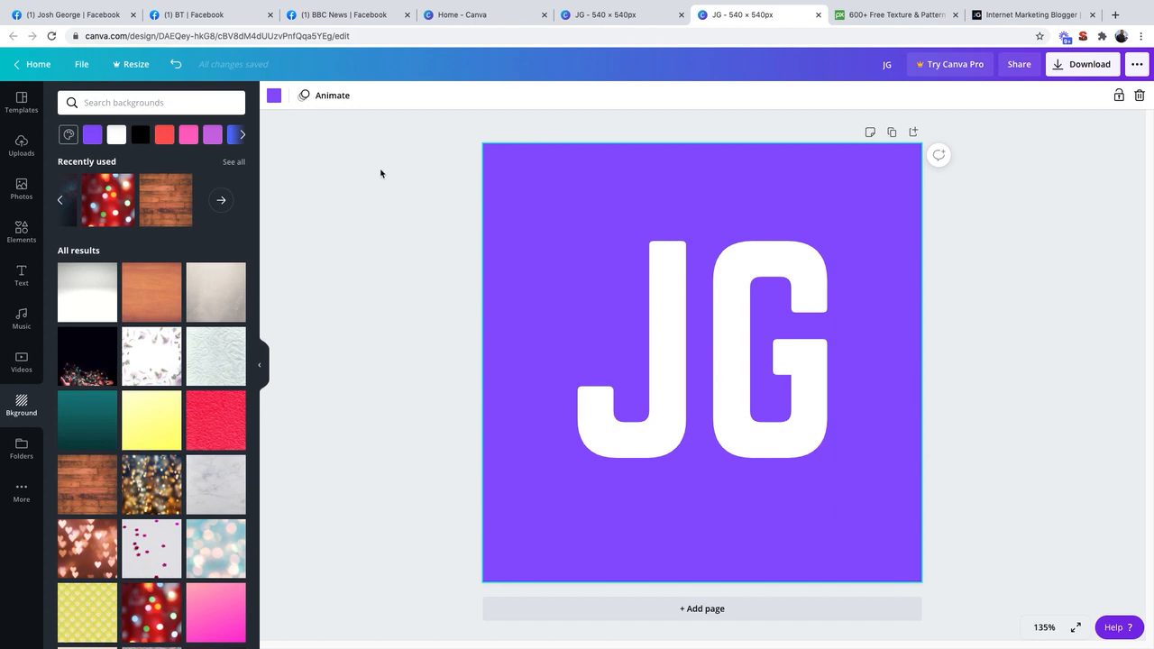
left_click(347, 16)
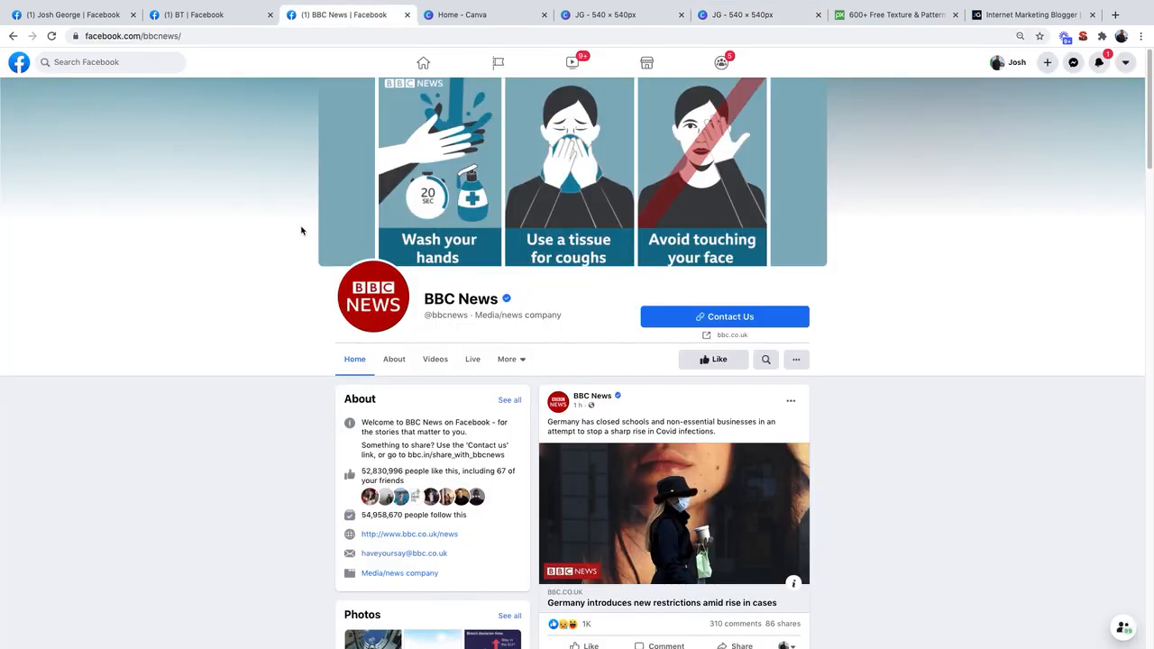
left_click(224, 16)
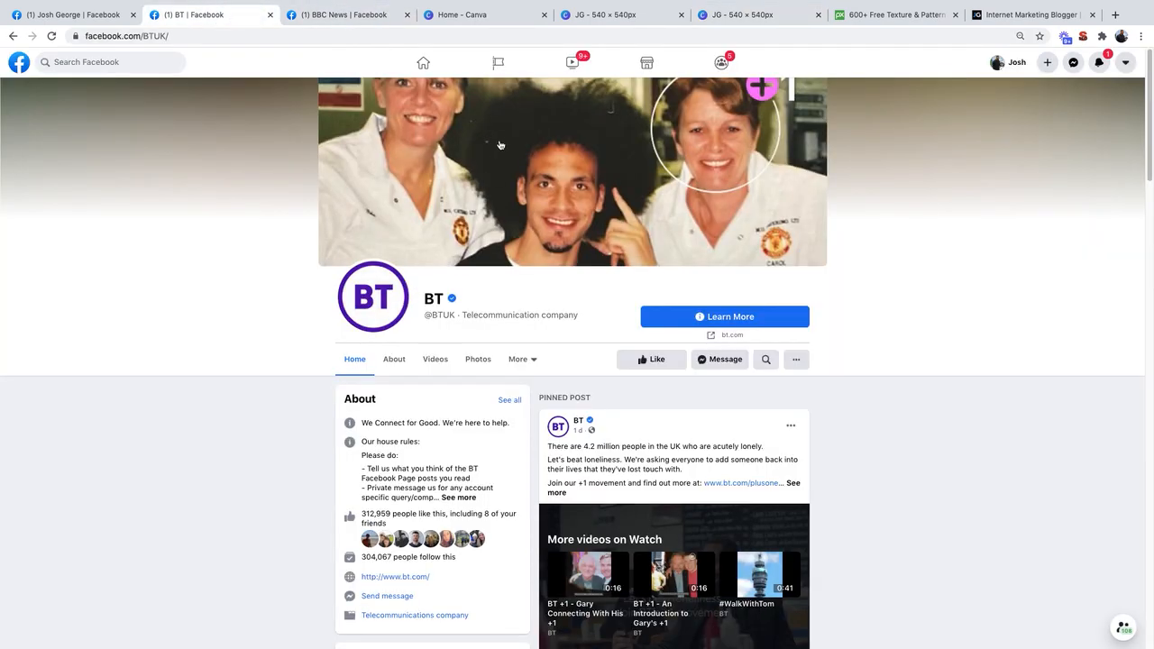
Switch to the Canva home page and create a new design with custom dimensions of 540 x 540 px
left_click(496, 22)
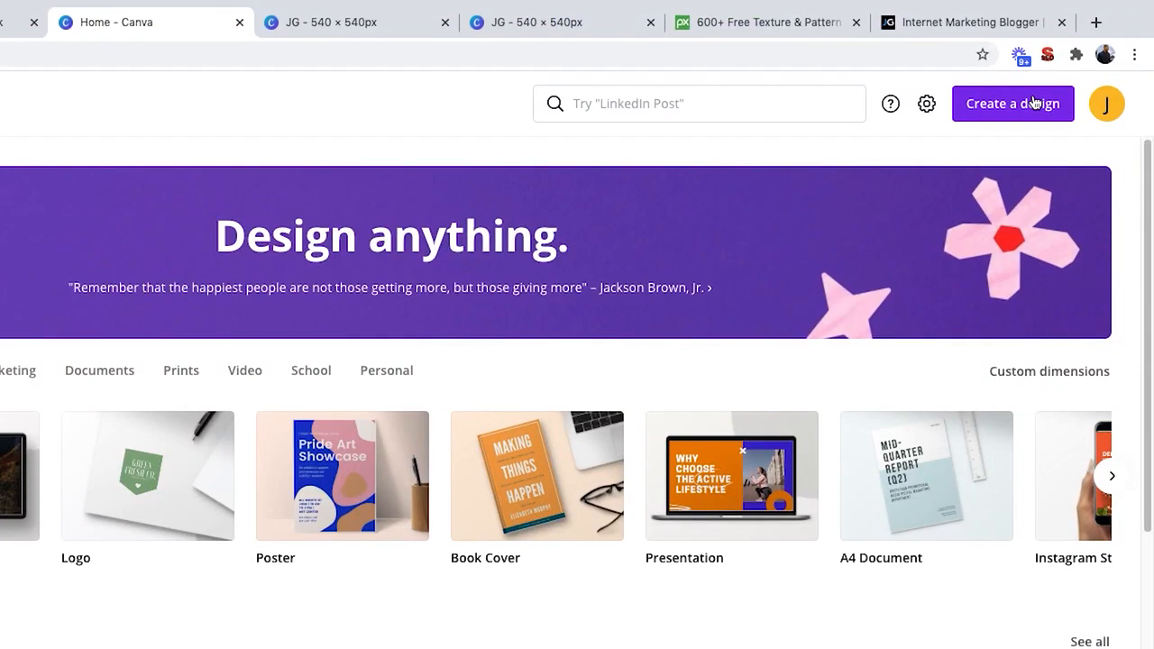
left_click(1035, 102)
left_click(921, 200)
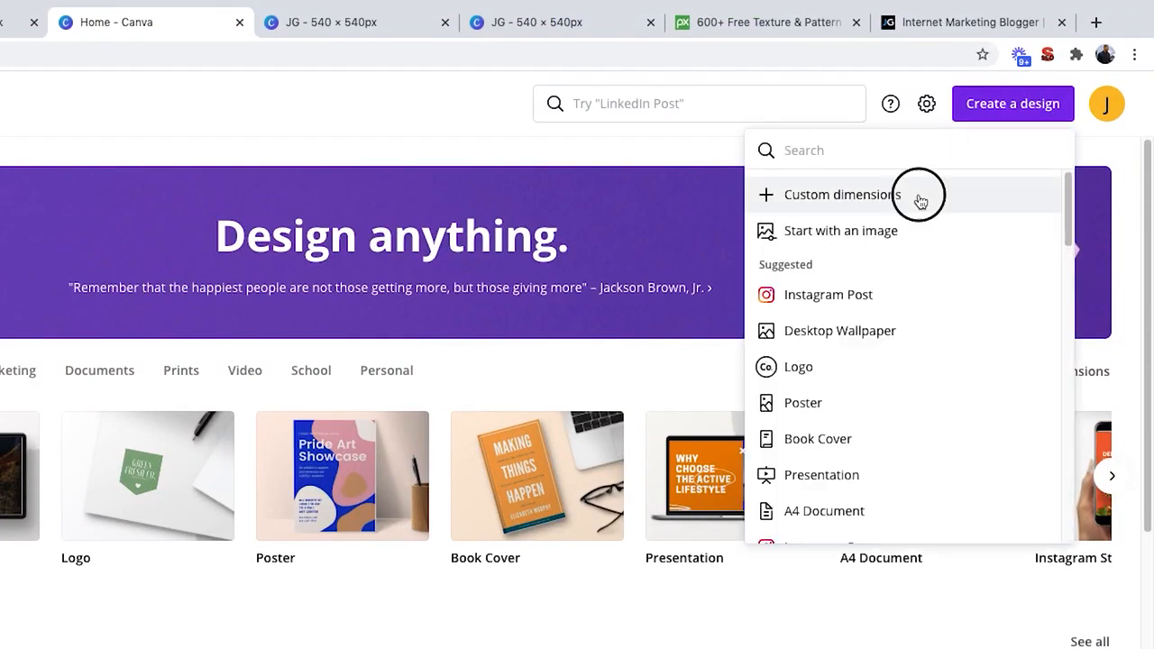
left_click_drag(834, 202, 757, 207)
key("BackSpace")
left_click_drag(930, 196, 842, 191)
key("BackSpace")
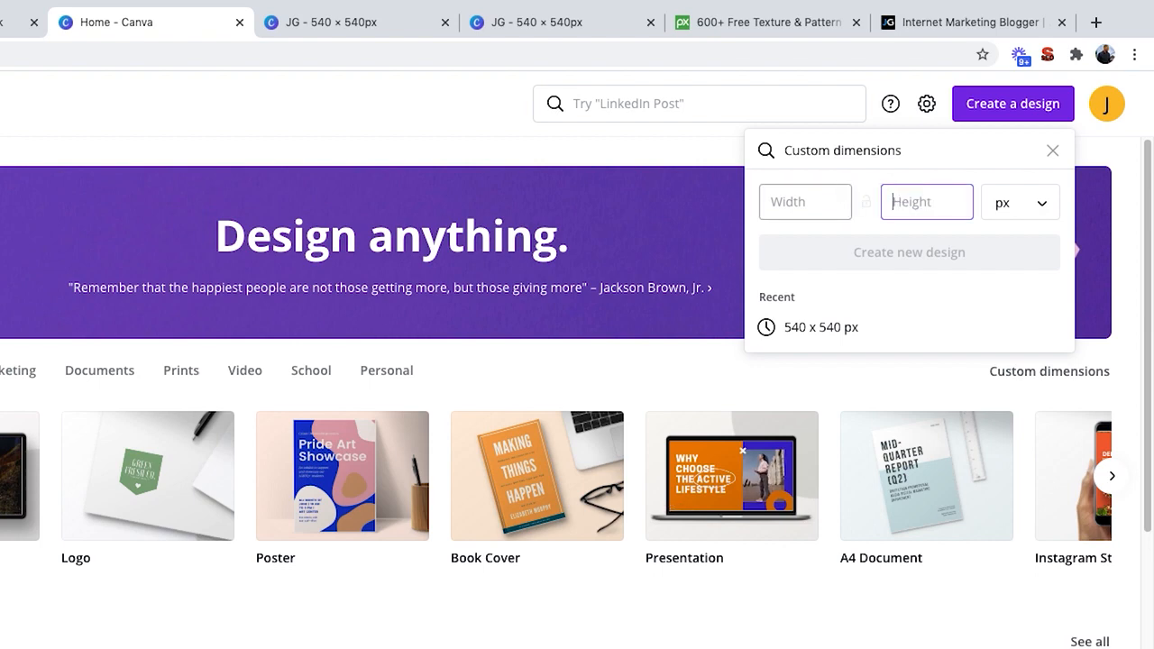
left_click(792, 203)
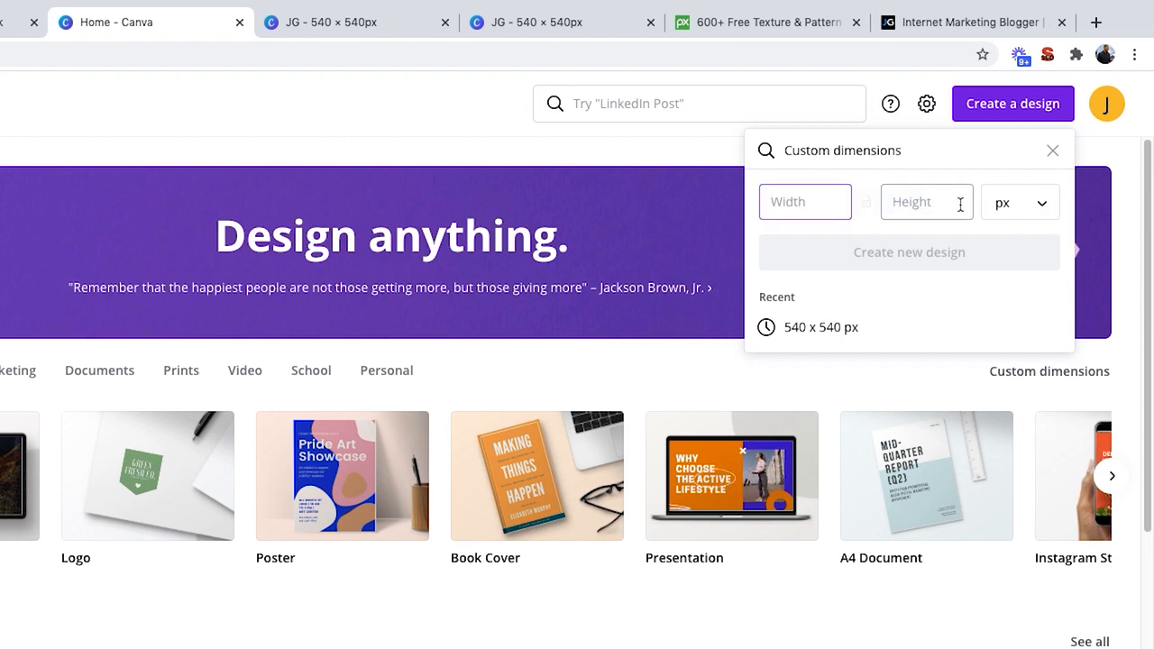
type("540")
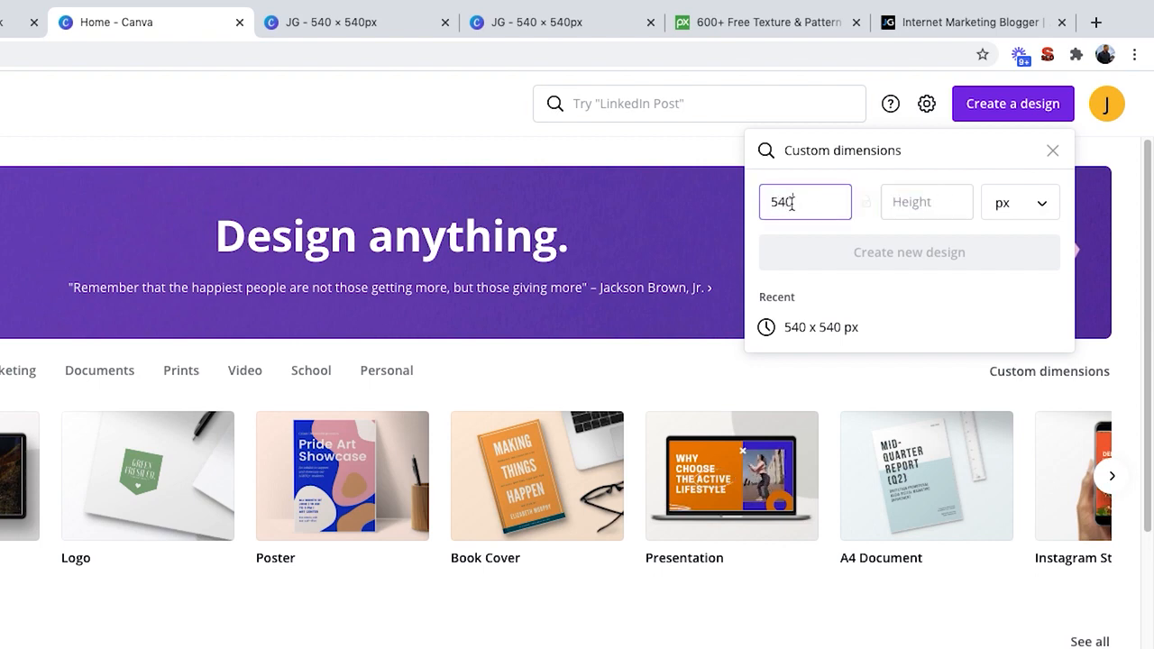
key("Tab")
type("540")
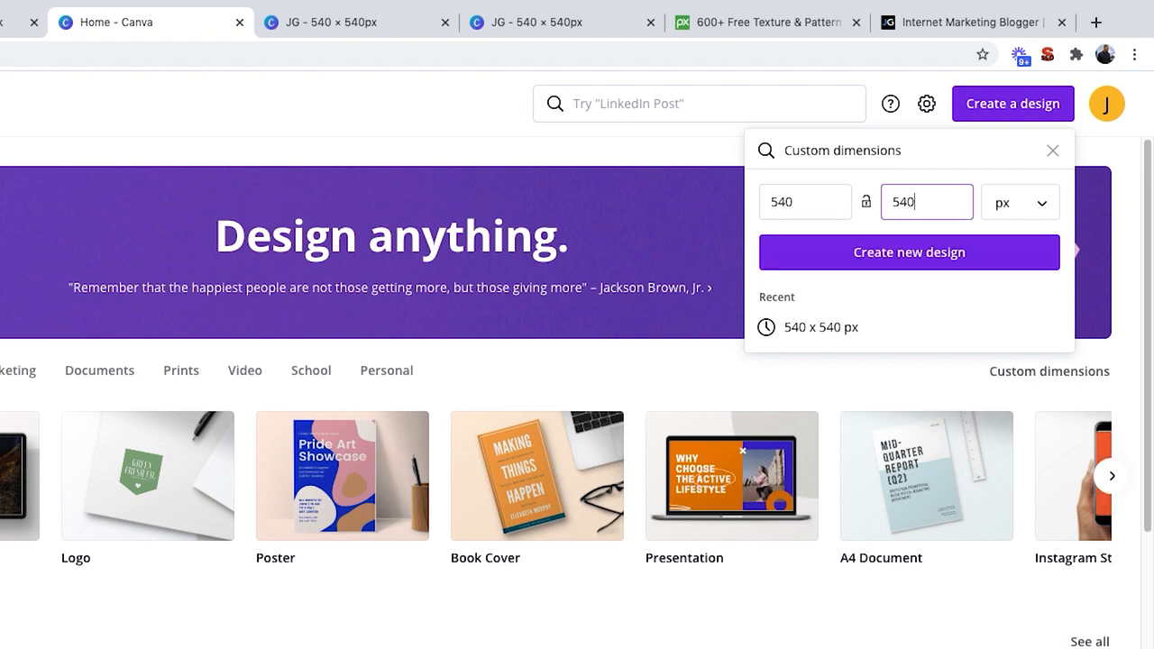
left_click(921, 257)
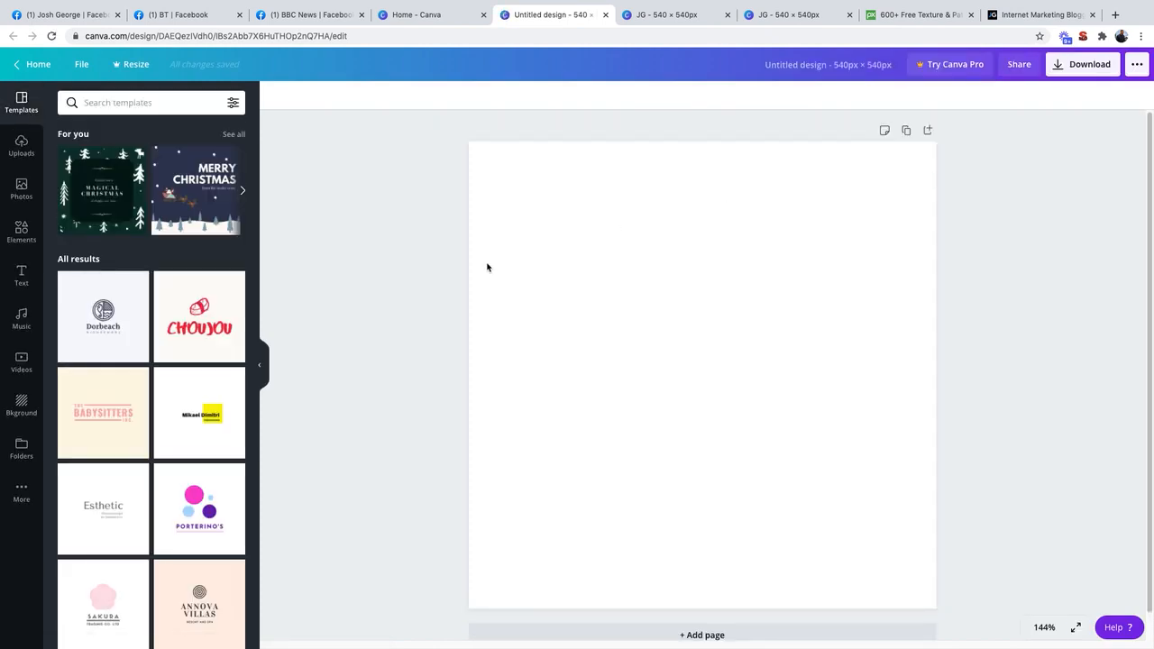
Try several solid background colours on the blank canvas, set it to black, and compare it with the personal website's colour scheme
left_click(22, 404)
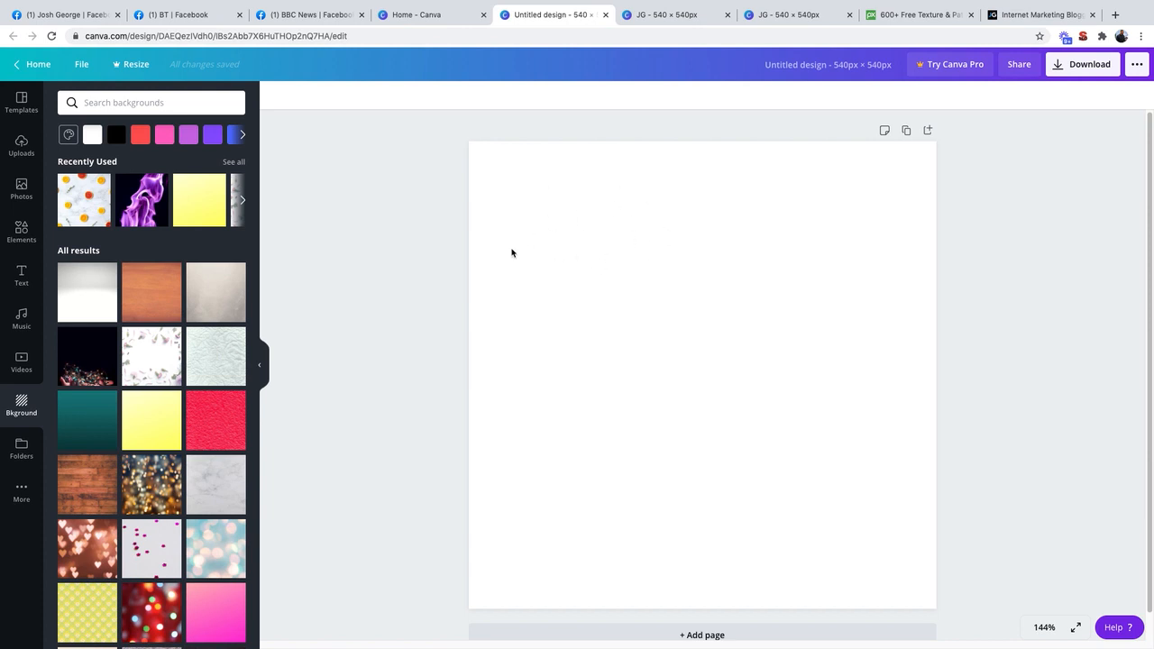
left_click(116, 134)
left_click(142, 136)
left_click(164, 134)
left_click(191, 135)
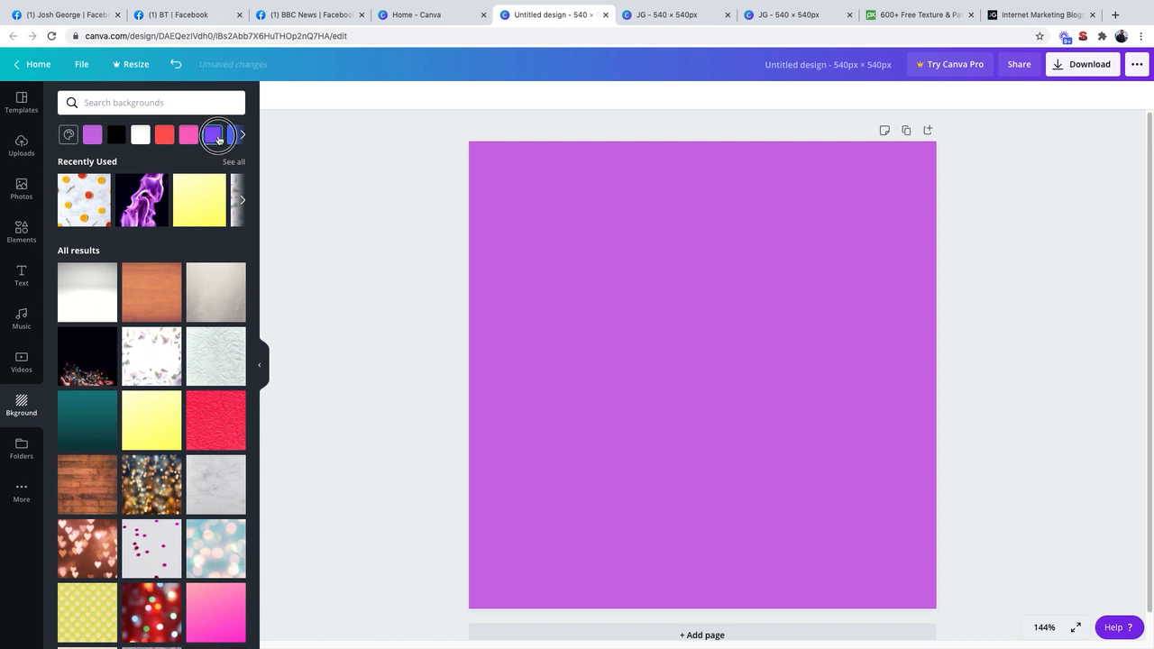
left_click(217, 136)
left_click(242, 135)
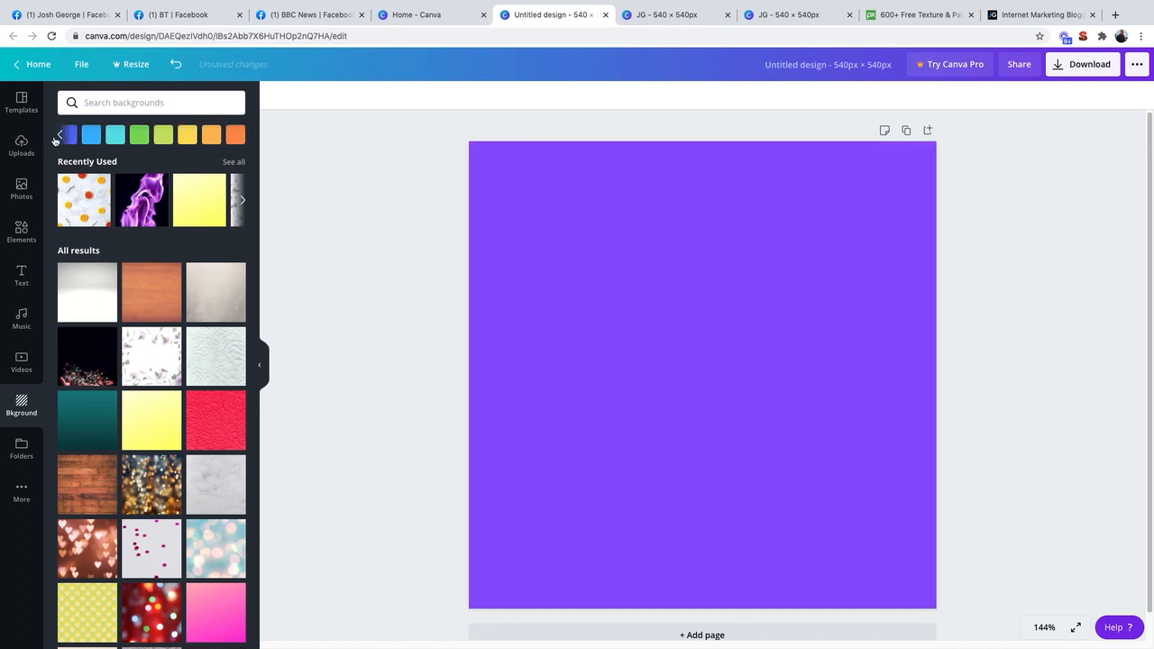
left_click(57, 138)
left_click(112, 134)
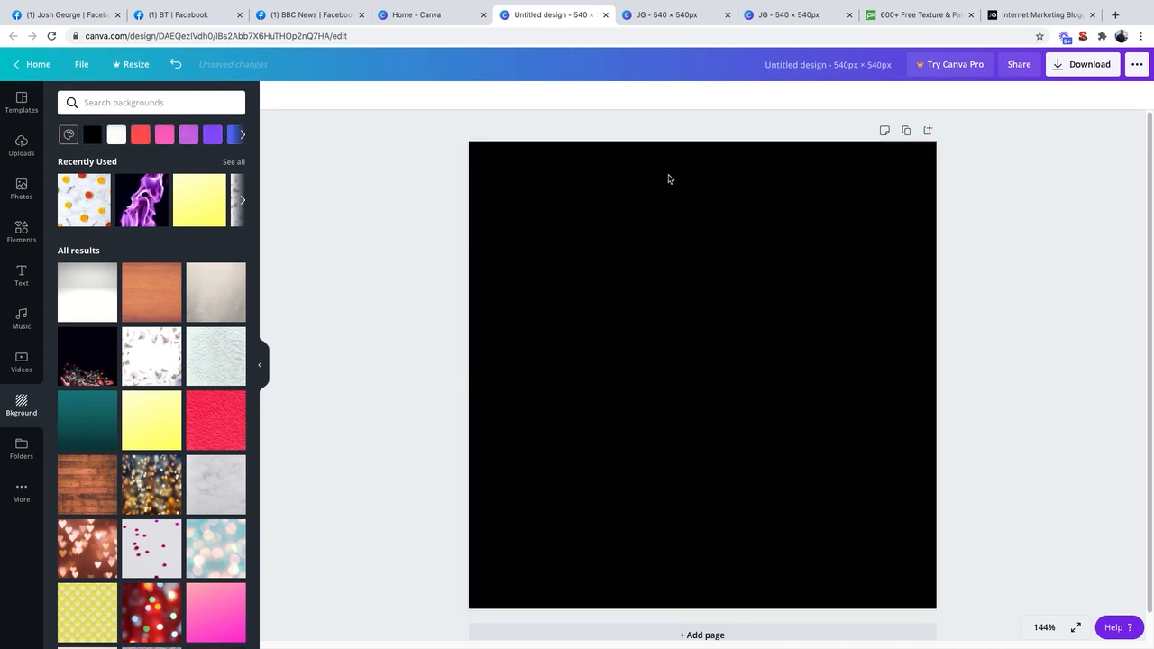
left_click(1044, 15)
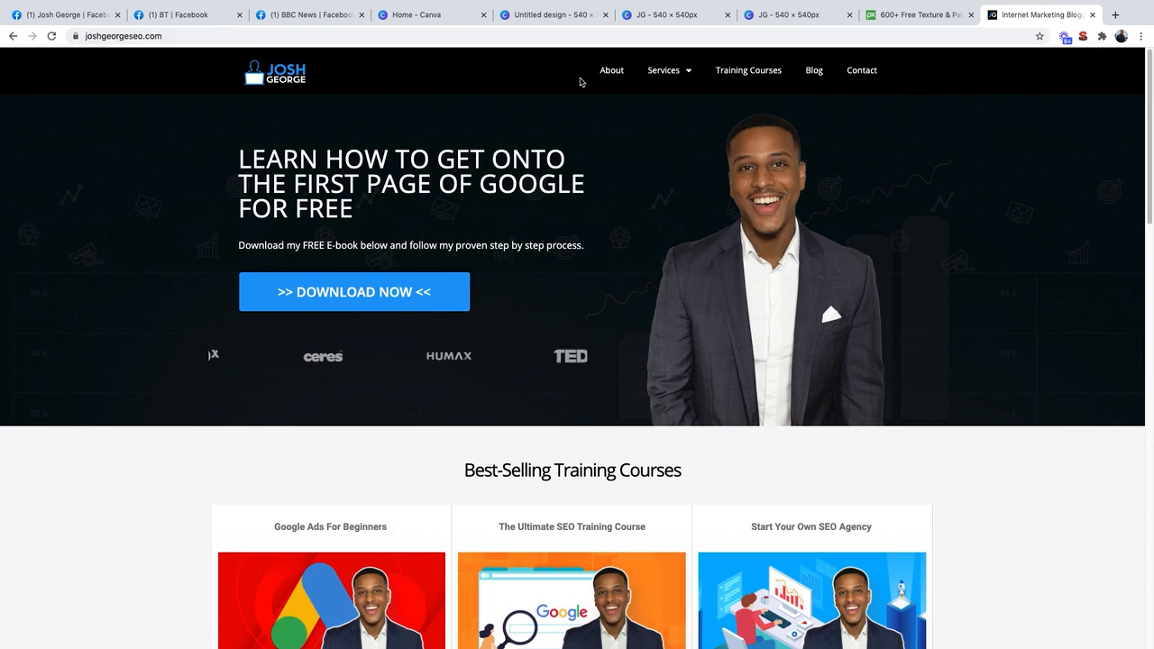
left_click(550, 16)
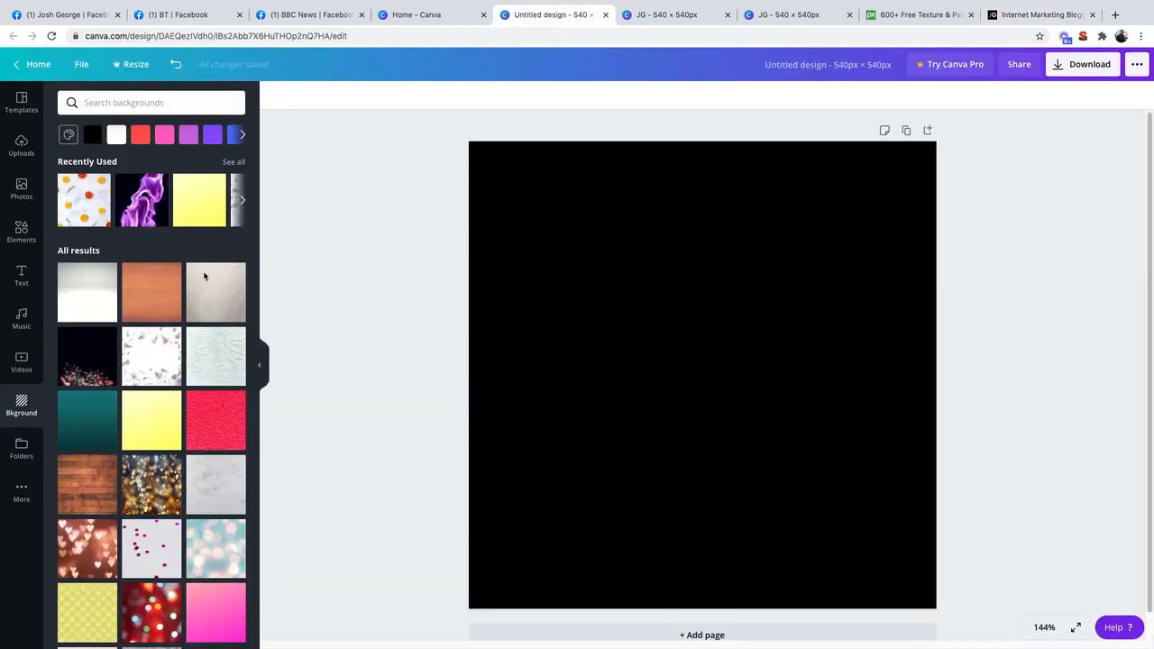
Add a heading to the canvas and replace its placeholder text with "JG"
left_click(21, 275)
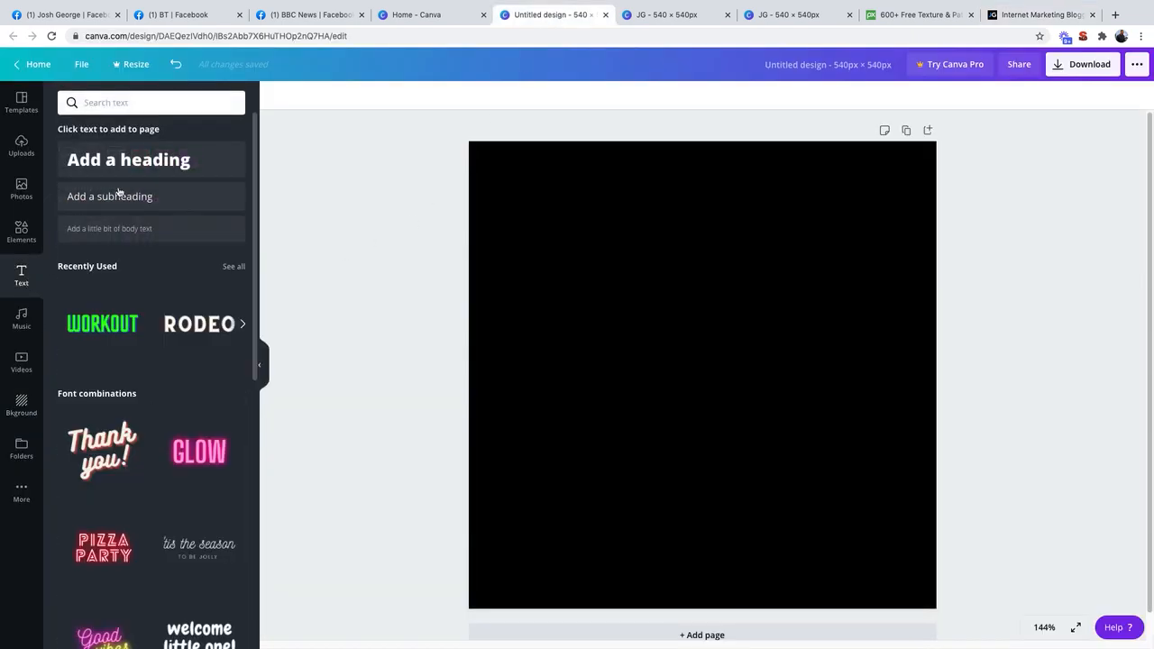
left_click(135, 159)
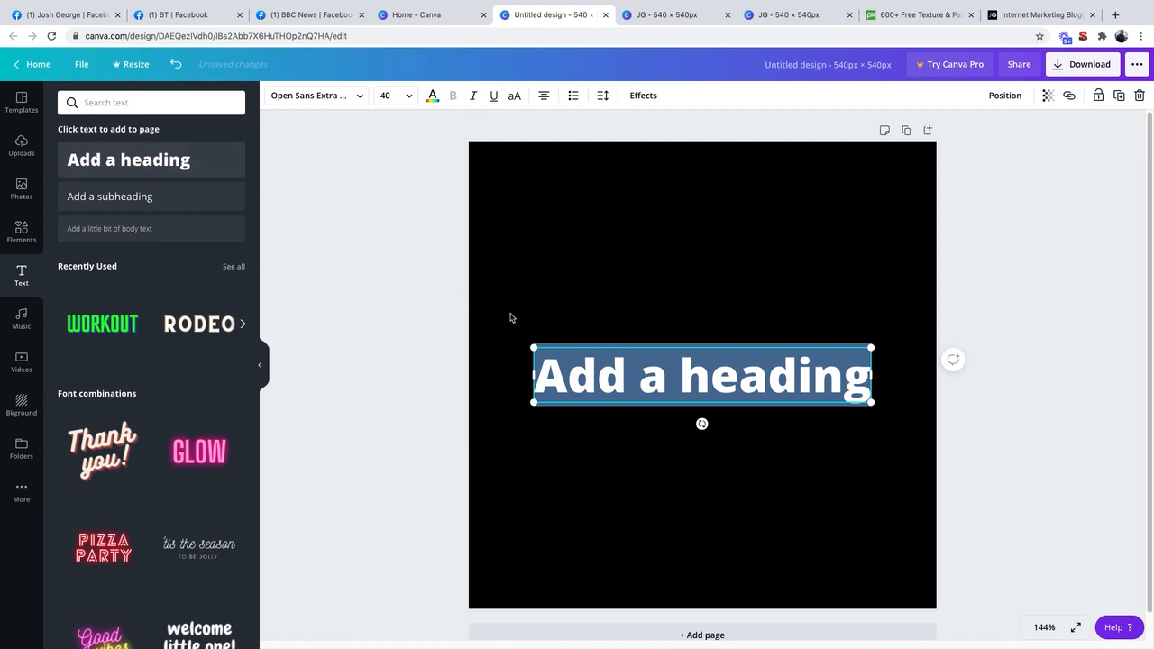
left_click(650, 388)
triple_click(651, 388)
type("JG")
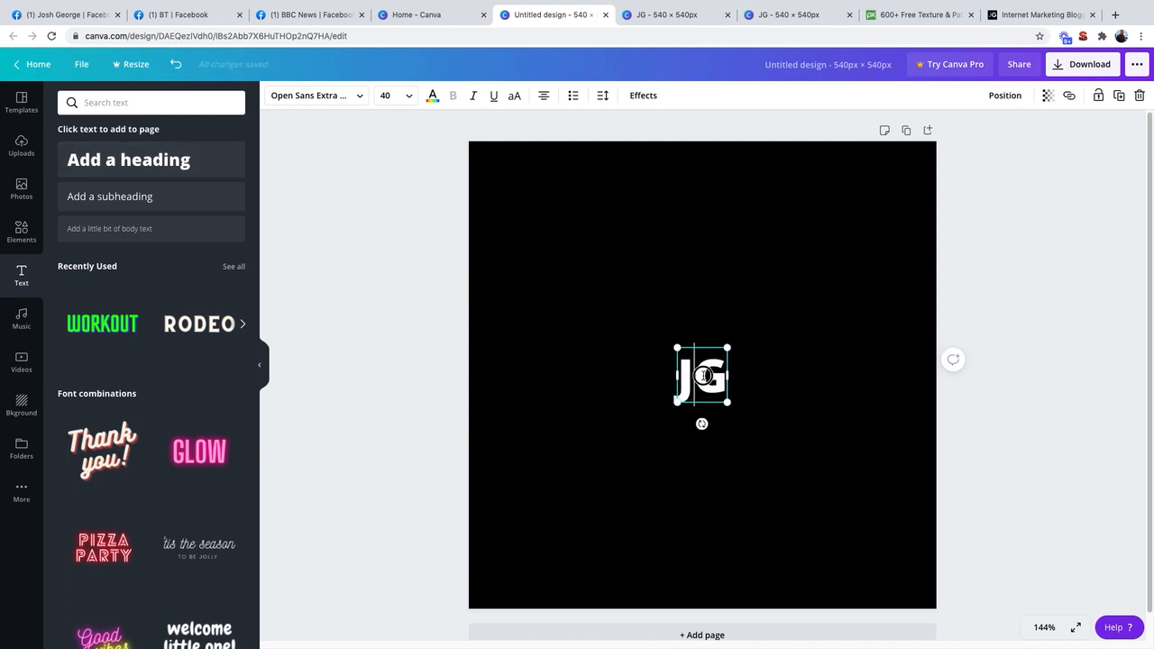
Change the font of the JG heading to Lovelo
double_click(704, 376)
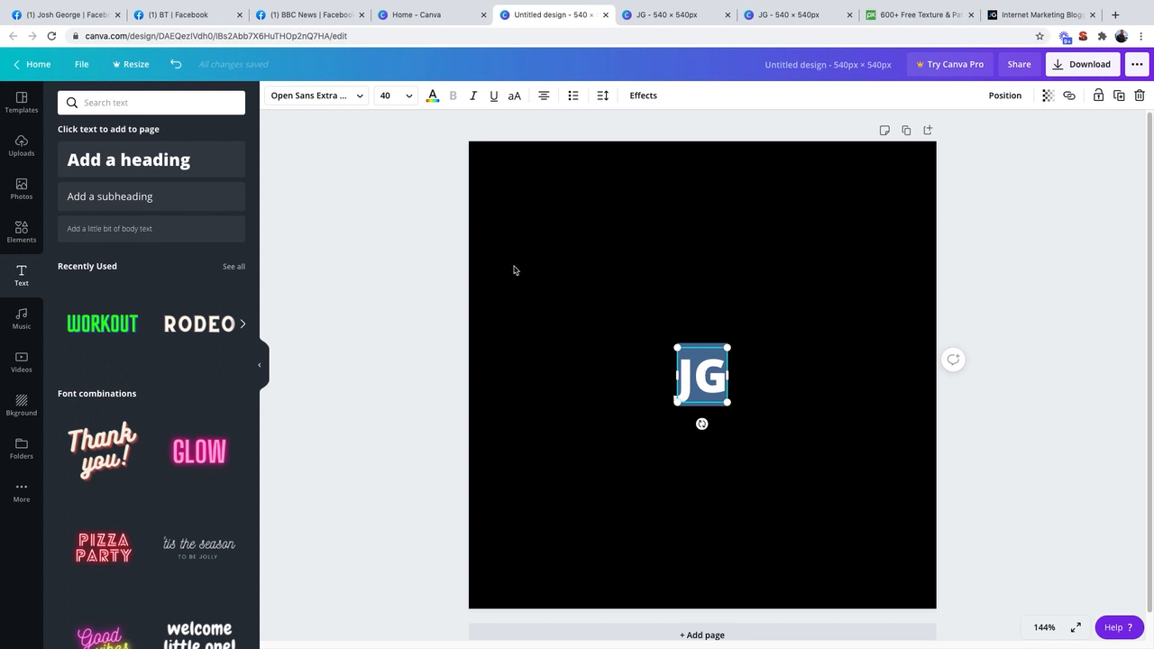
left_click(299, 98)
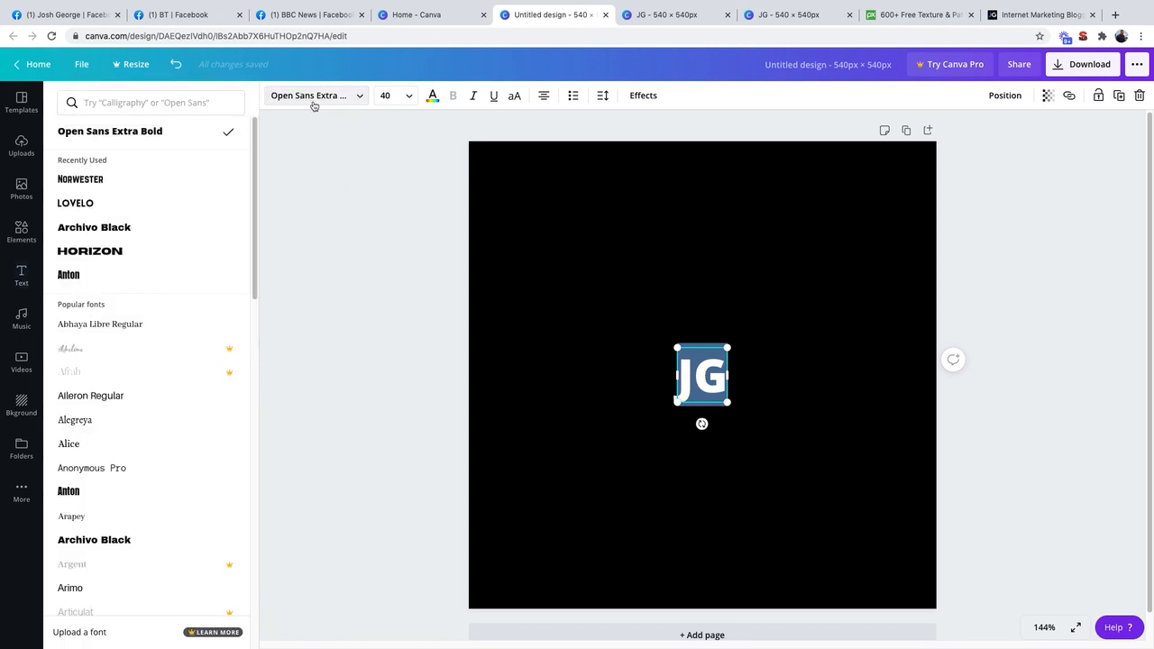
scroll(160, 366, "down", 5)
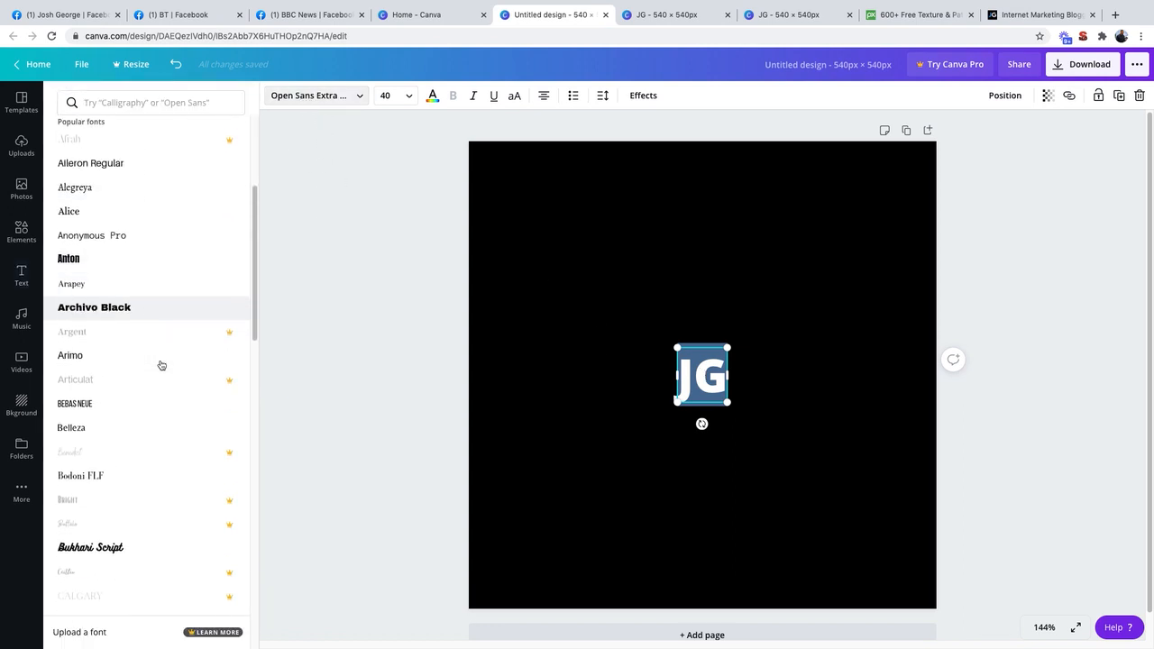
scroll(157, 370, "down", 5)
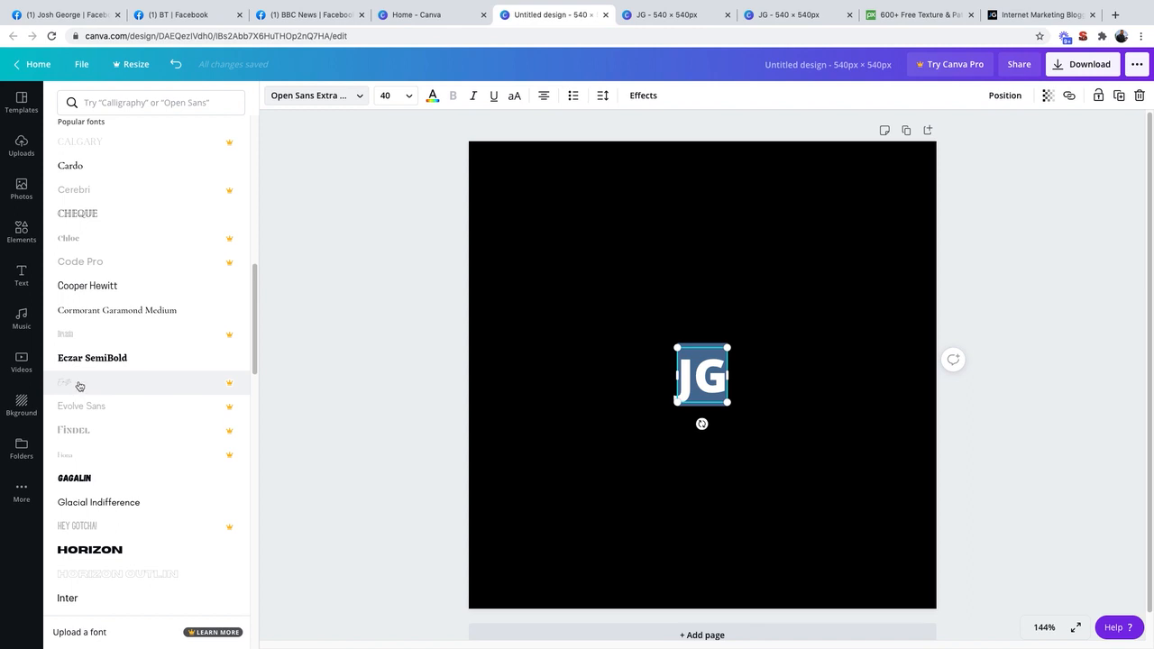
scroll(79, 386, "down", 5)
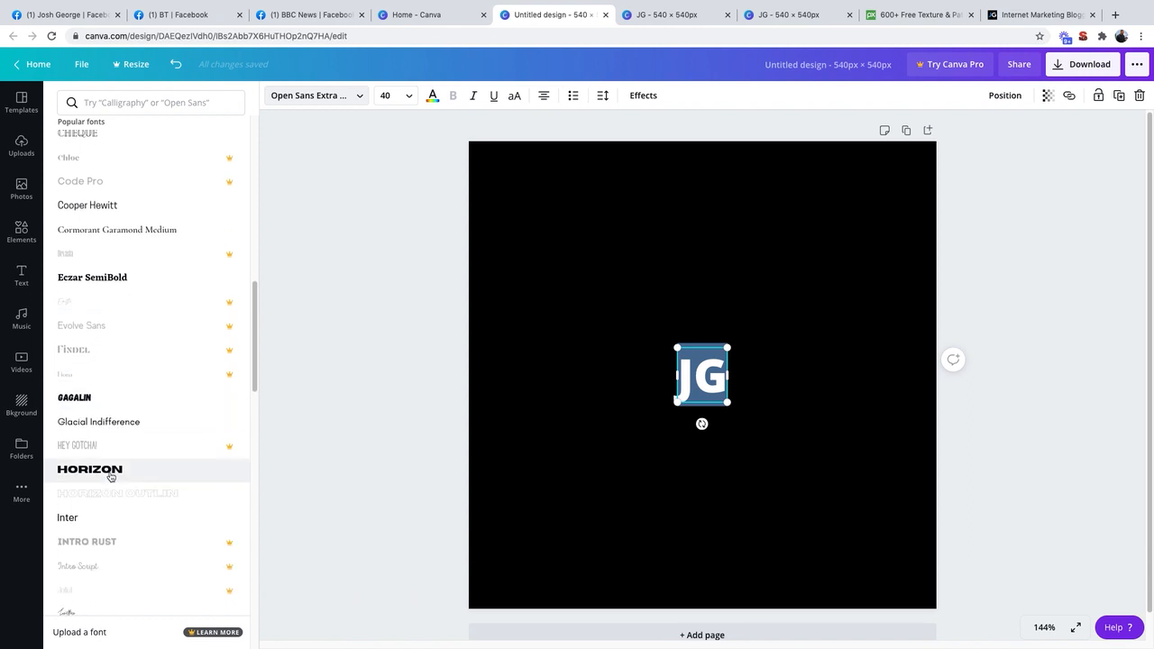
scroll(110, 476, "down", 4)
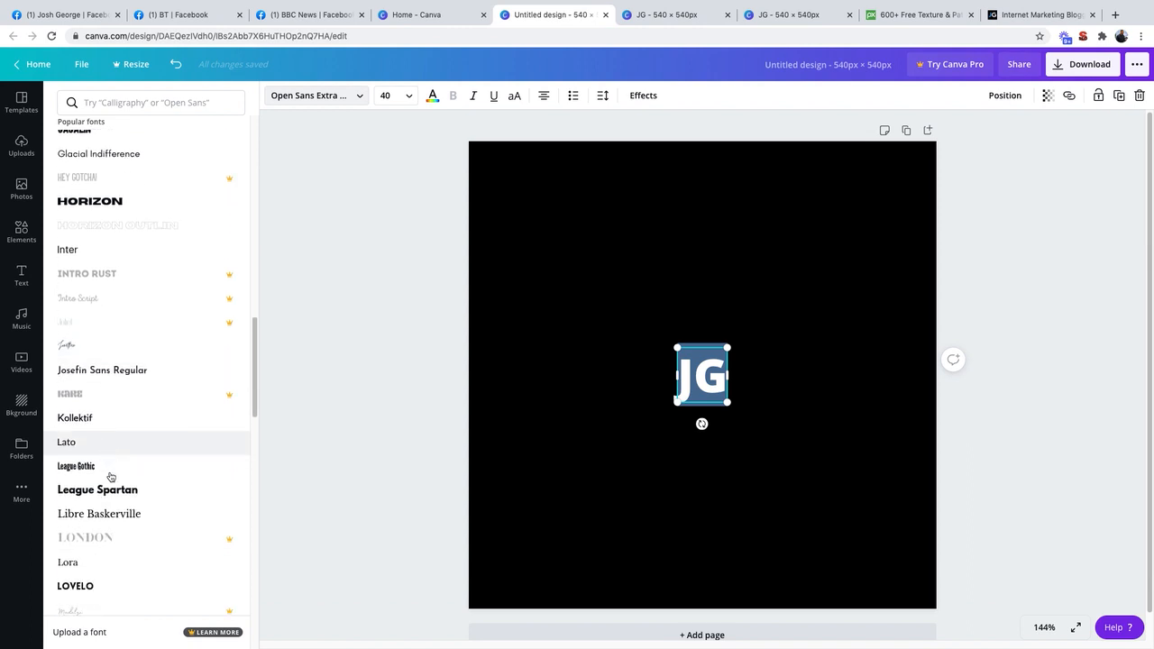
left_click(106, 496)
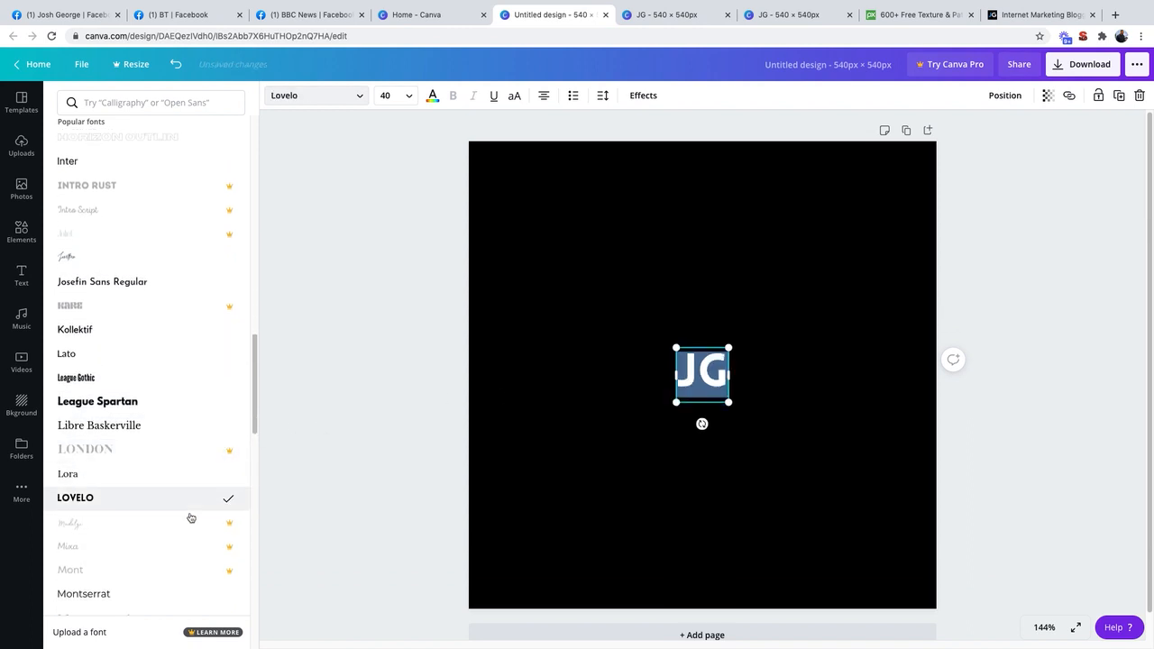
Change the JG heading's font to Norwester and set its size to 250
scroll(183, 526, "down", 3)
scroll(184, 525, "down", 5)
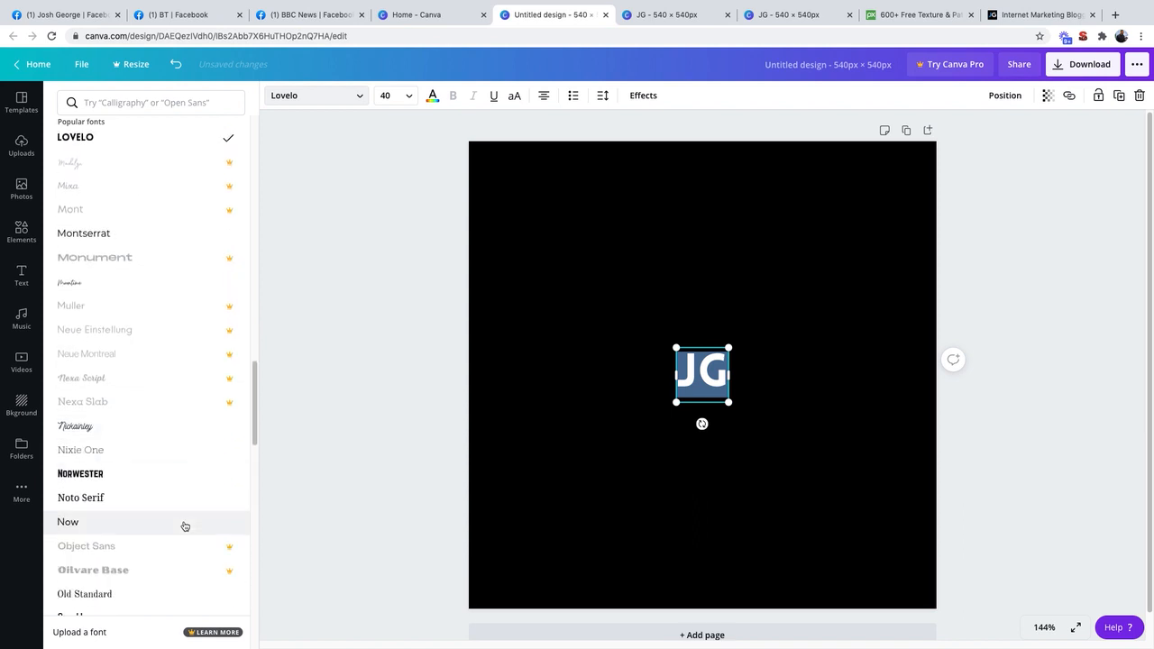
left_click(133, 481)
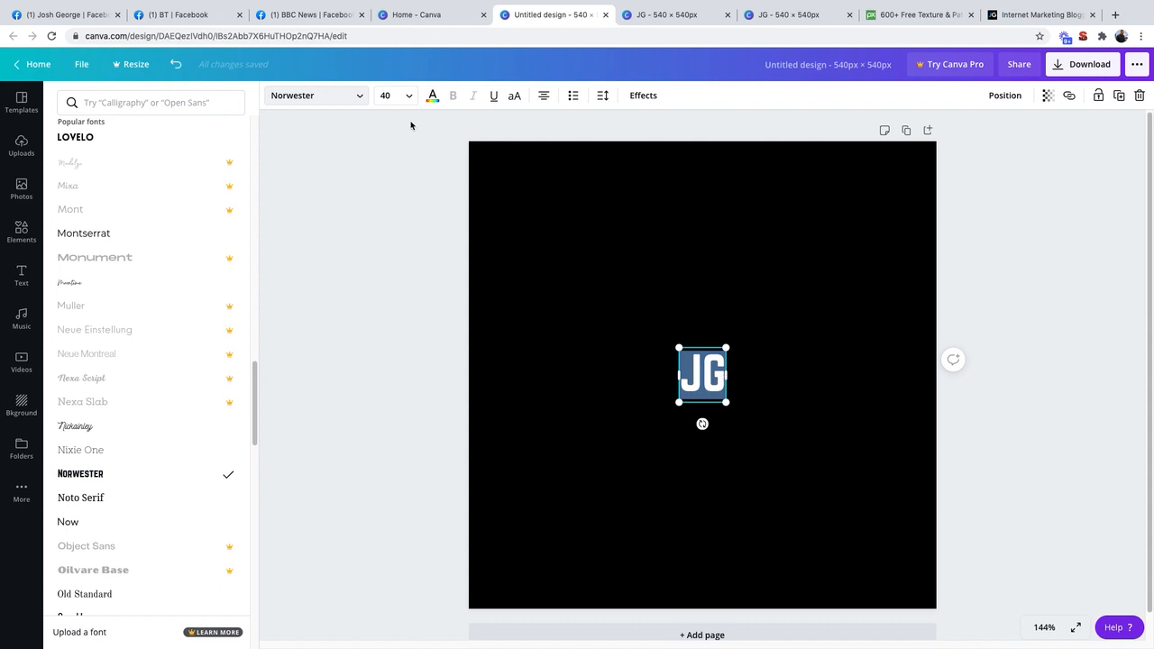
left_click(386, 94)
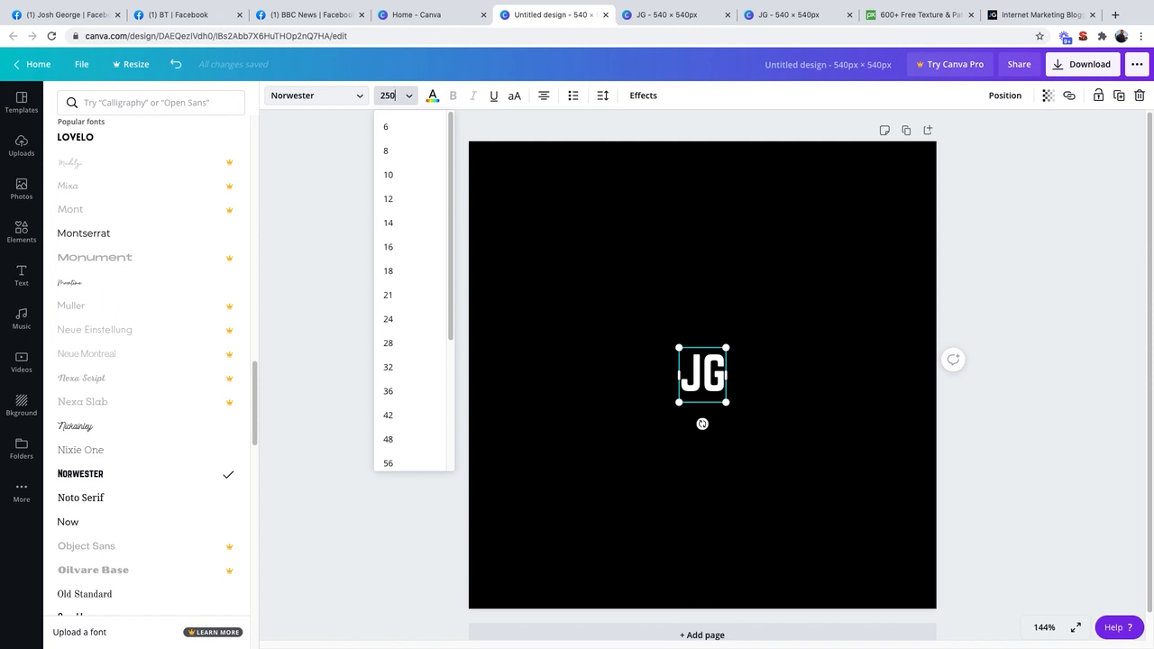
key("Return")
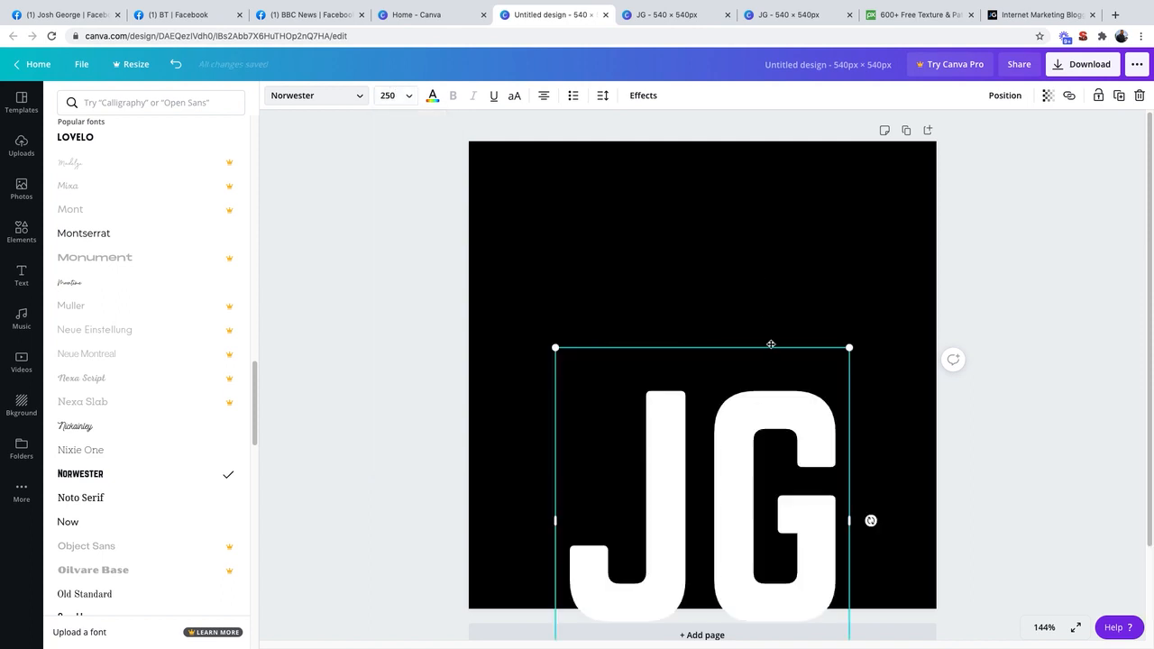
Centre the enlarged JG heading on the canvas and compare the design with the personal website's branding
left_click_drag(771, 345, 773, 198)
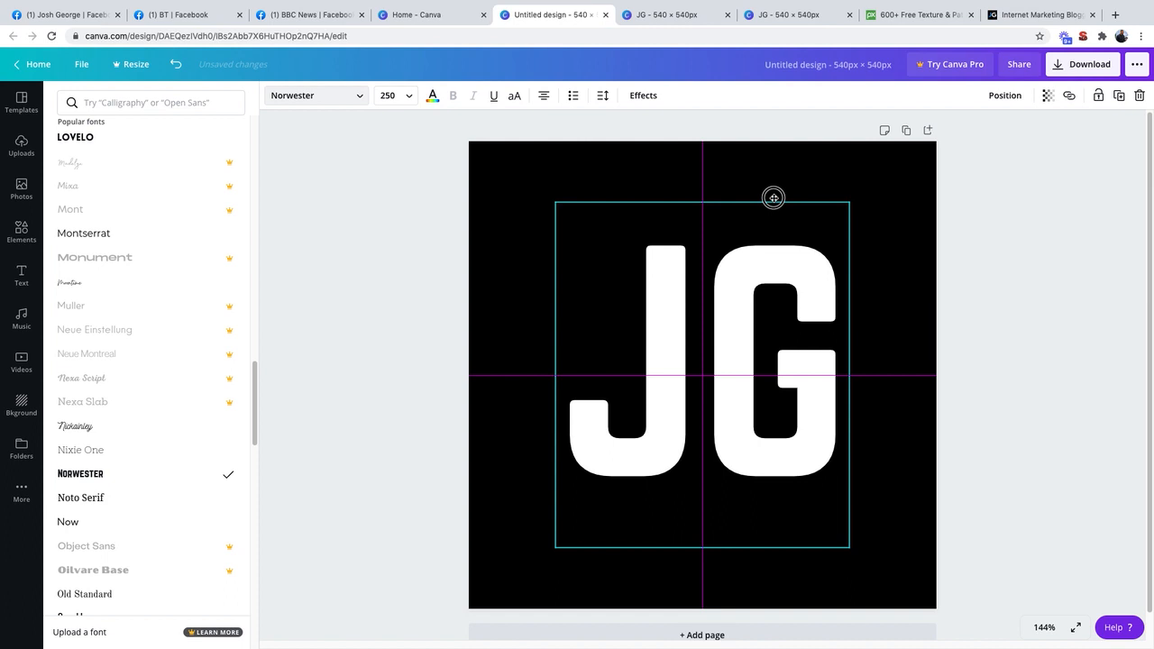
left_click_drag(773, 197, 774, 197)
left_click(1032, 288)
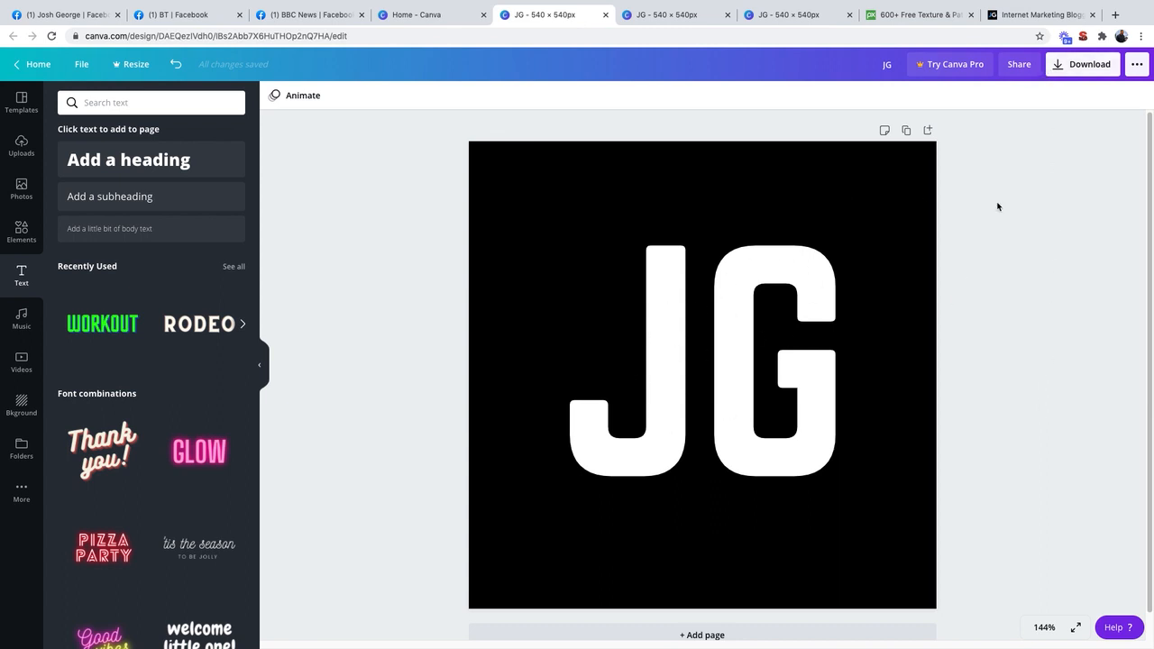
left_click(1033, 15)
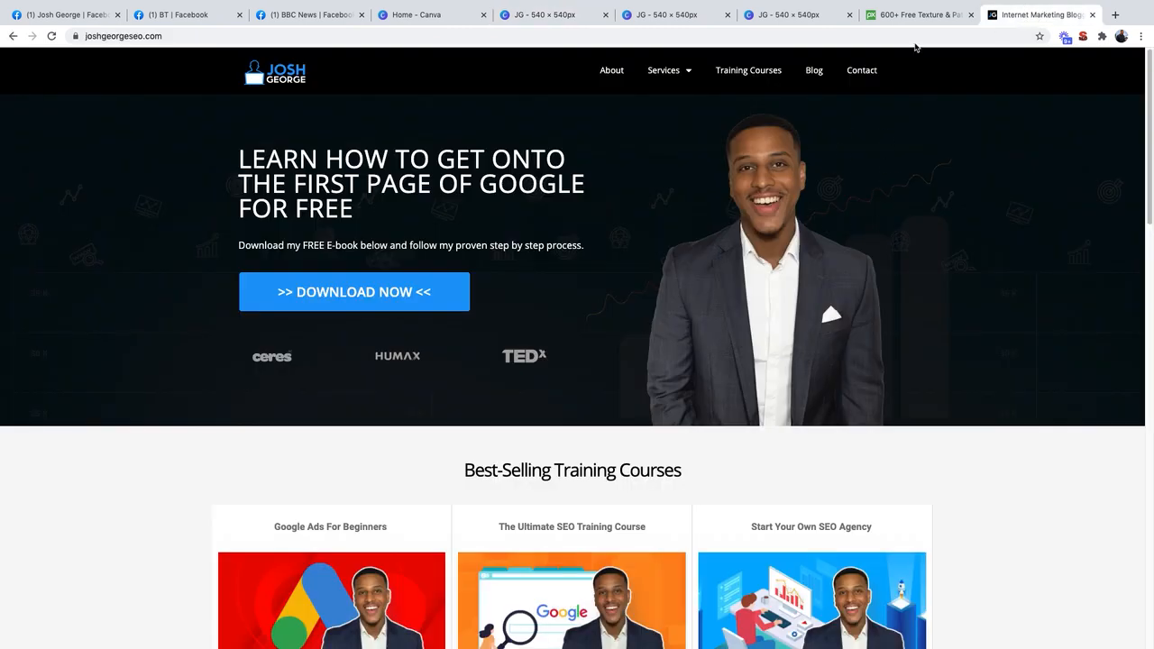
left_click(545, 14)
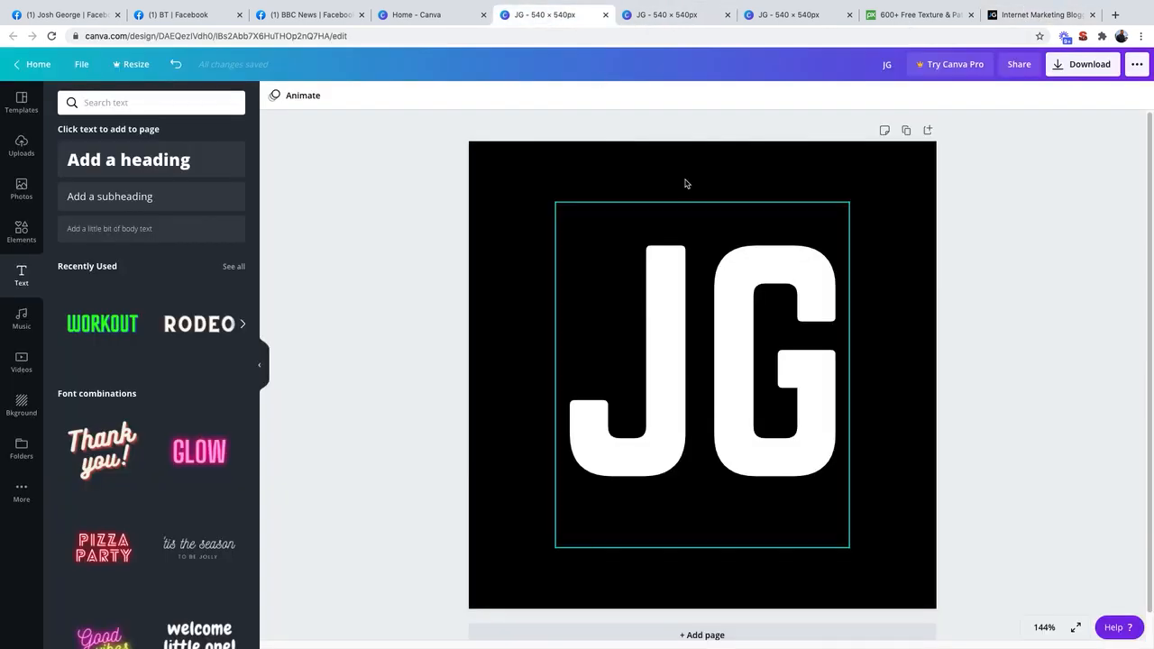
left_click(484, 158)
key("Delete")
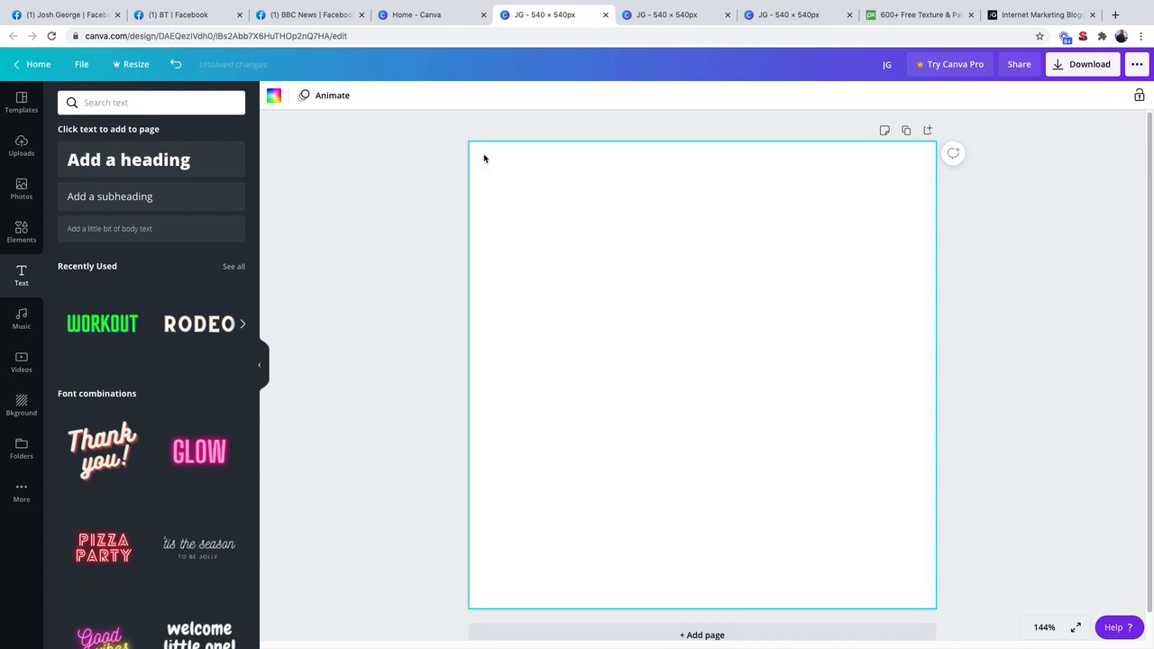
key("ctrl+z")
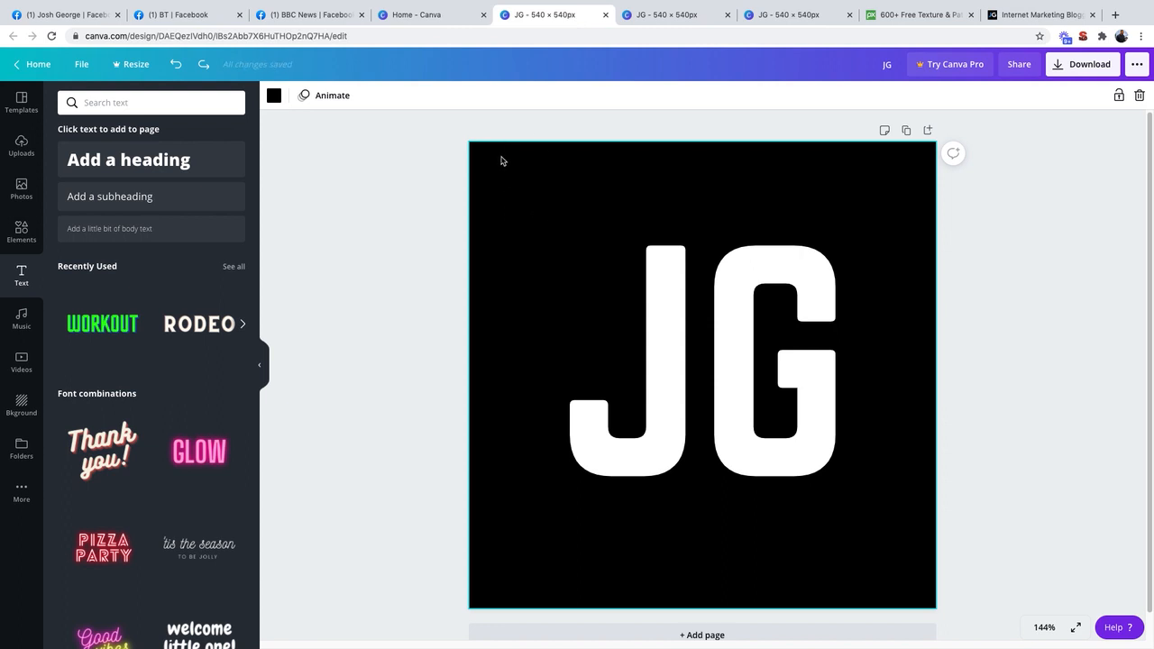
left_click(615, 286)
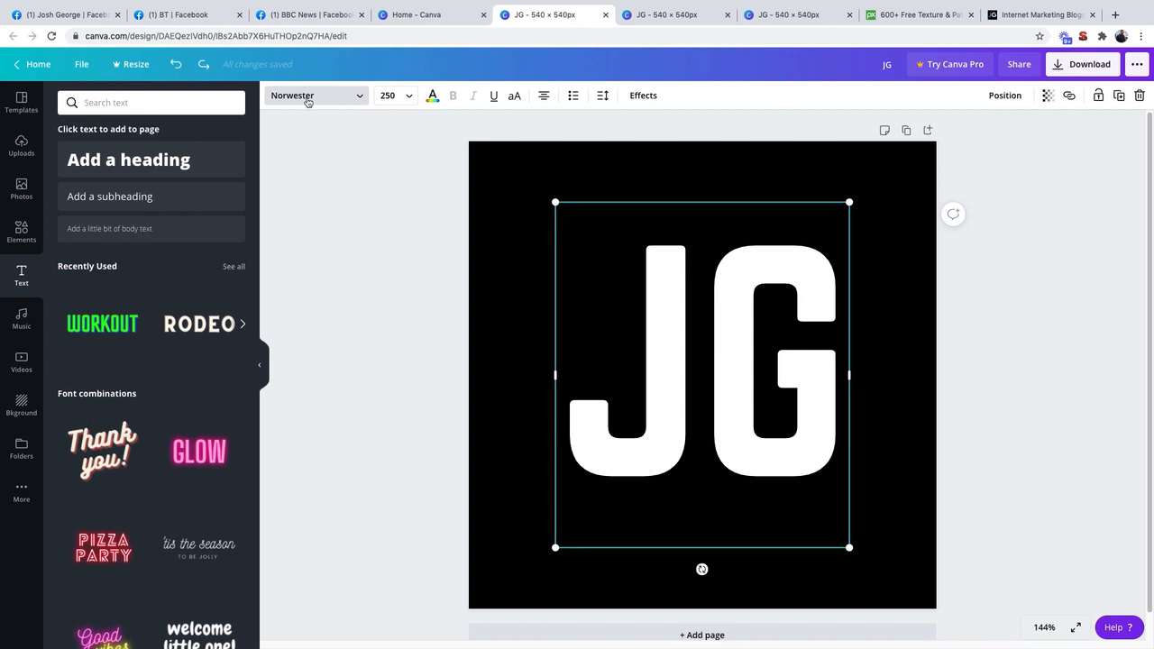
Remove the black background and try the fairy-lights photo and the wooden-plank image as backgrounds
left_click(504, 160)
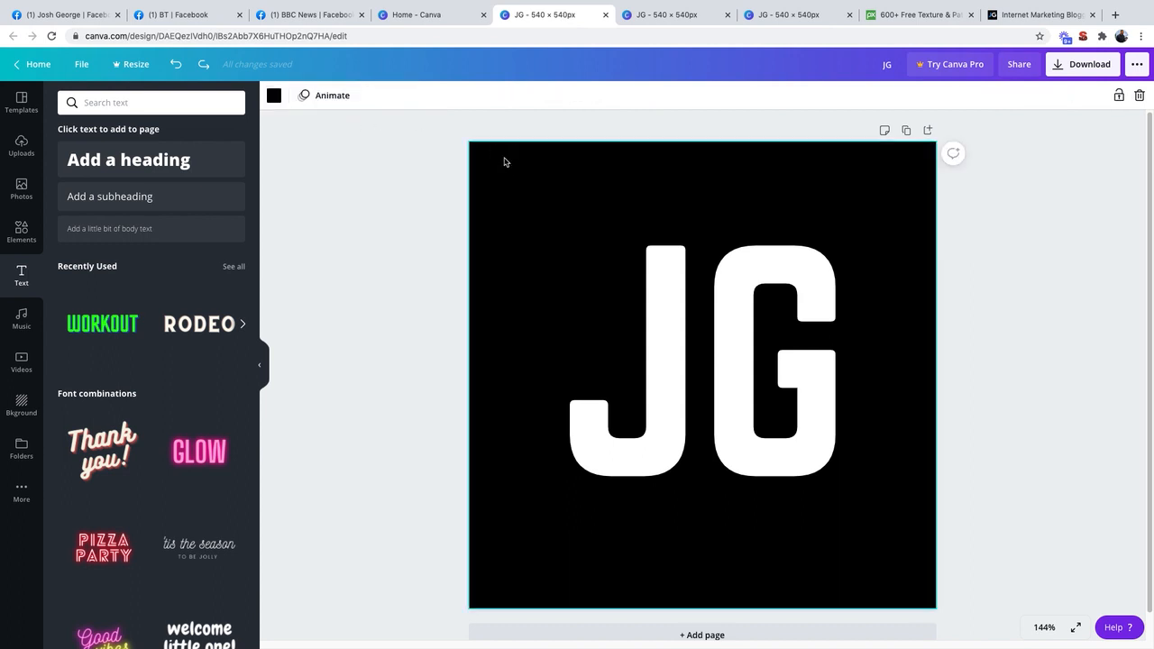
key("Delete")
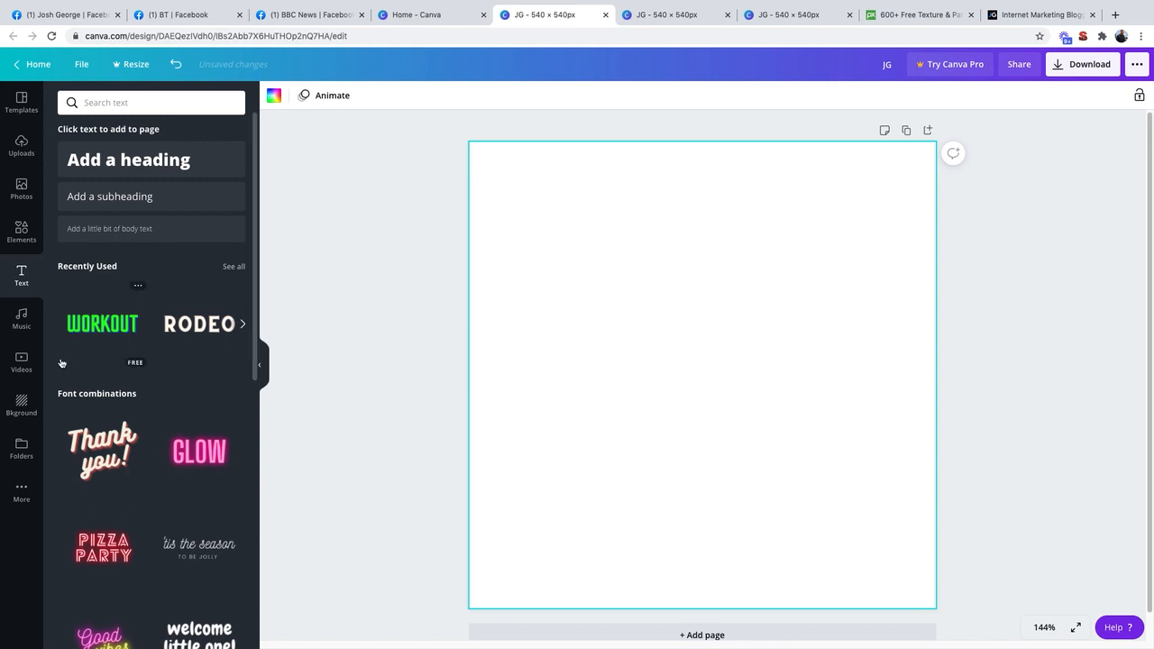
left_click(21, 402)
scroll(153, 407, "down", 2)
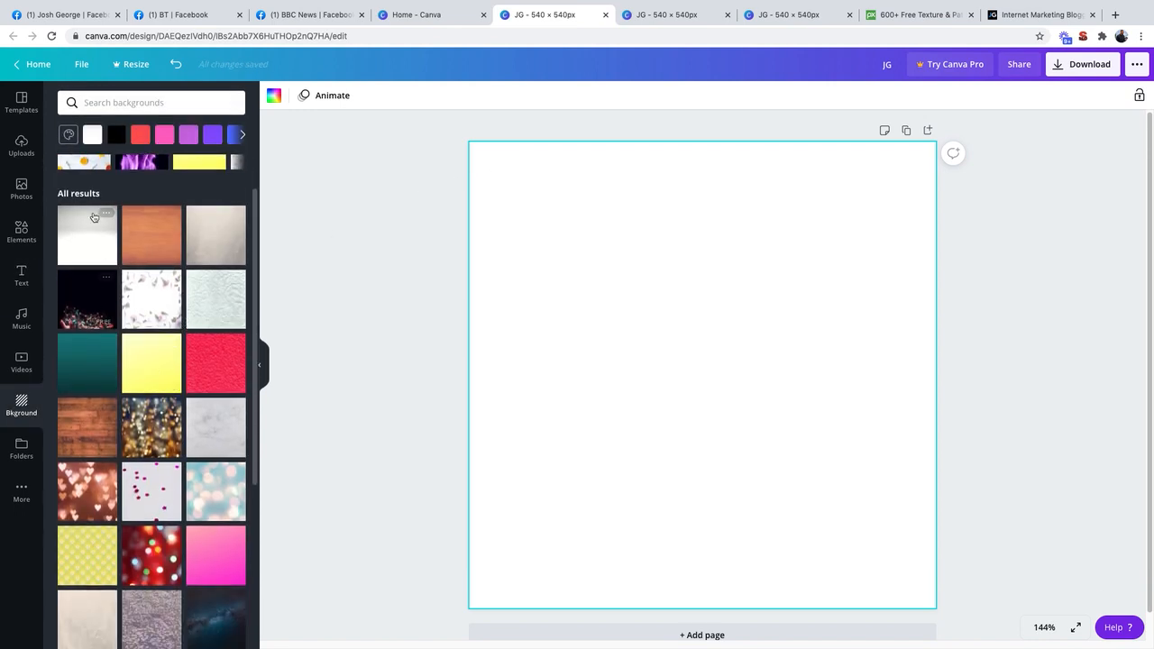
left_click(75, 291)
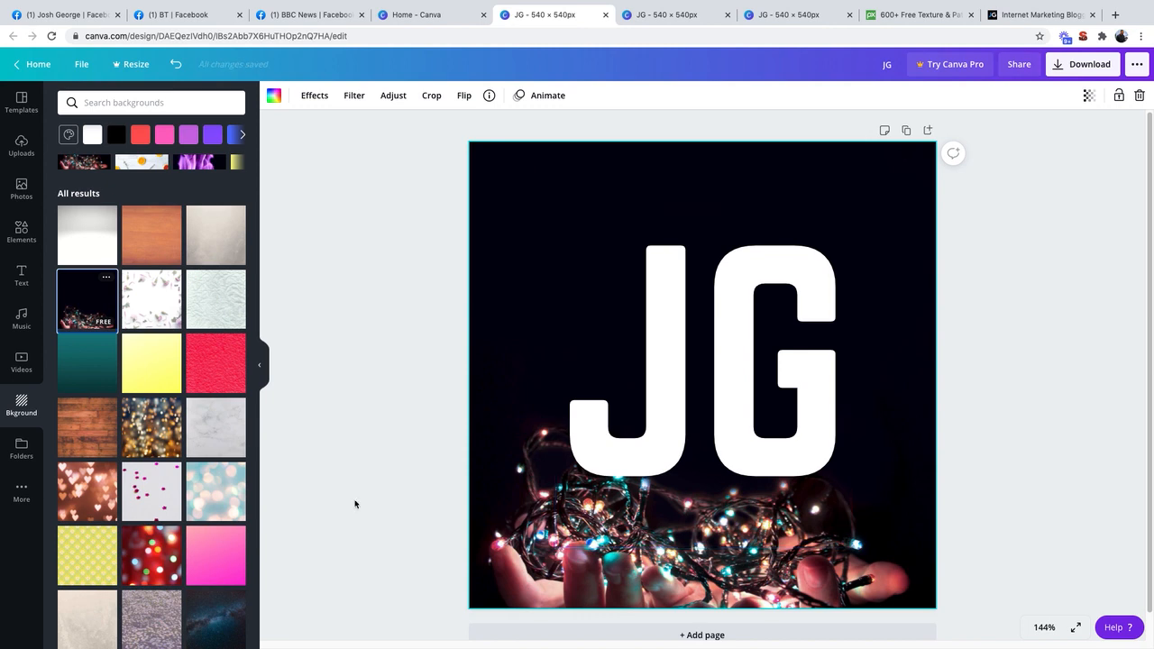
left_click(86, 423)
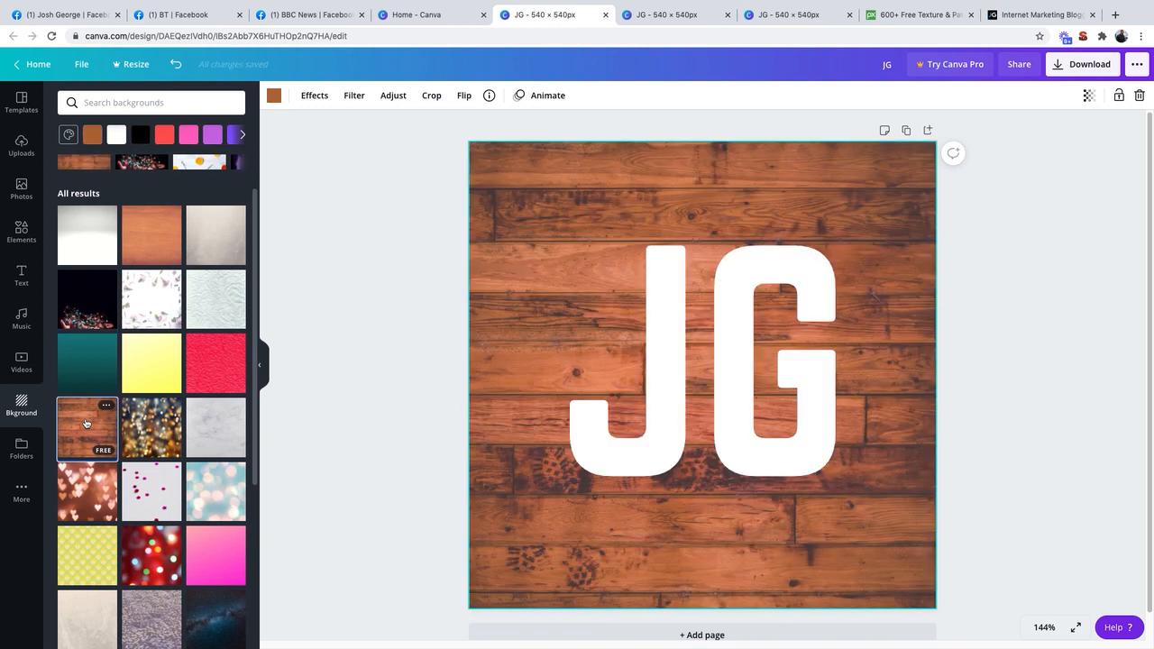
Try further image backgrounds, including the coloured laser beams, and apply the teal sky with pink clouds
scroll(85, 424, "down", 3)
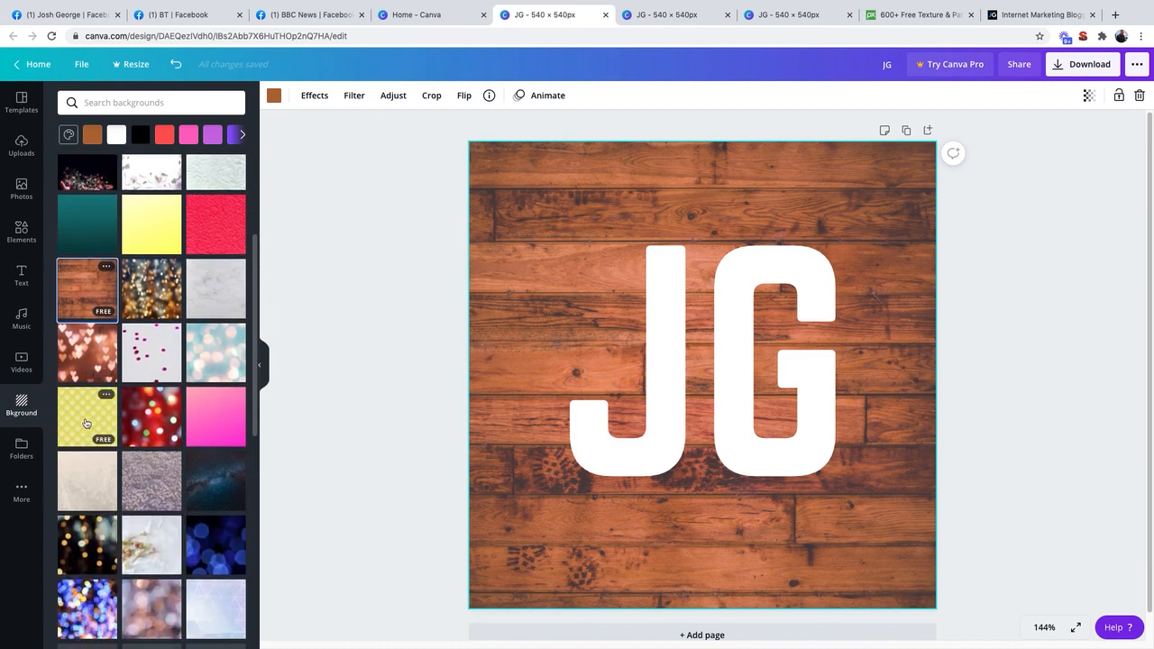
left_click(86, 354)
scroll(129, 526, "down", 3)
left_click(81, 611)
scroll(150, 546, "down", 5)
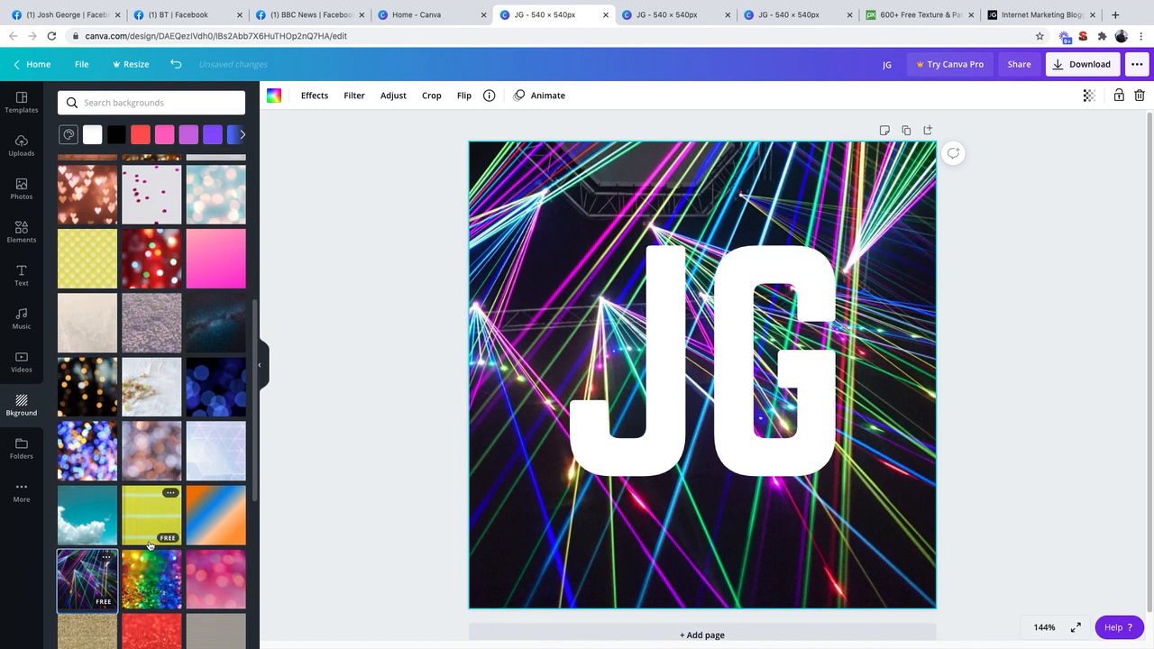
scroll(150, 545, "down", 2)
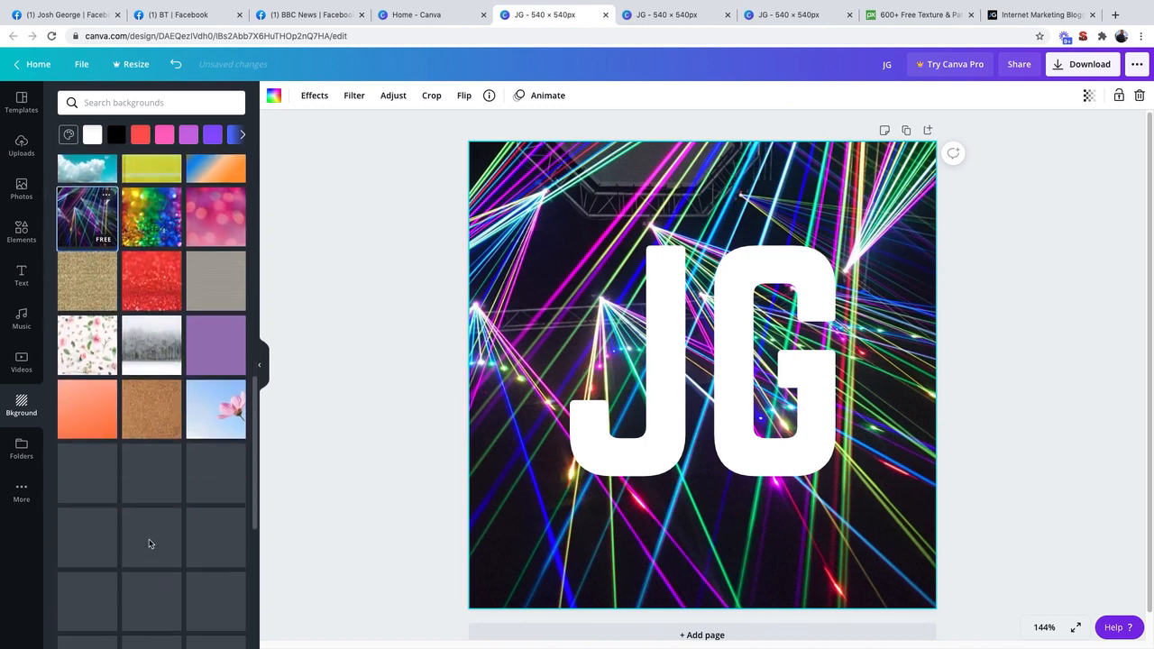
left_click(149, 542)
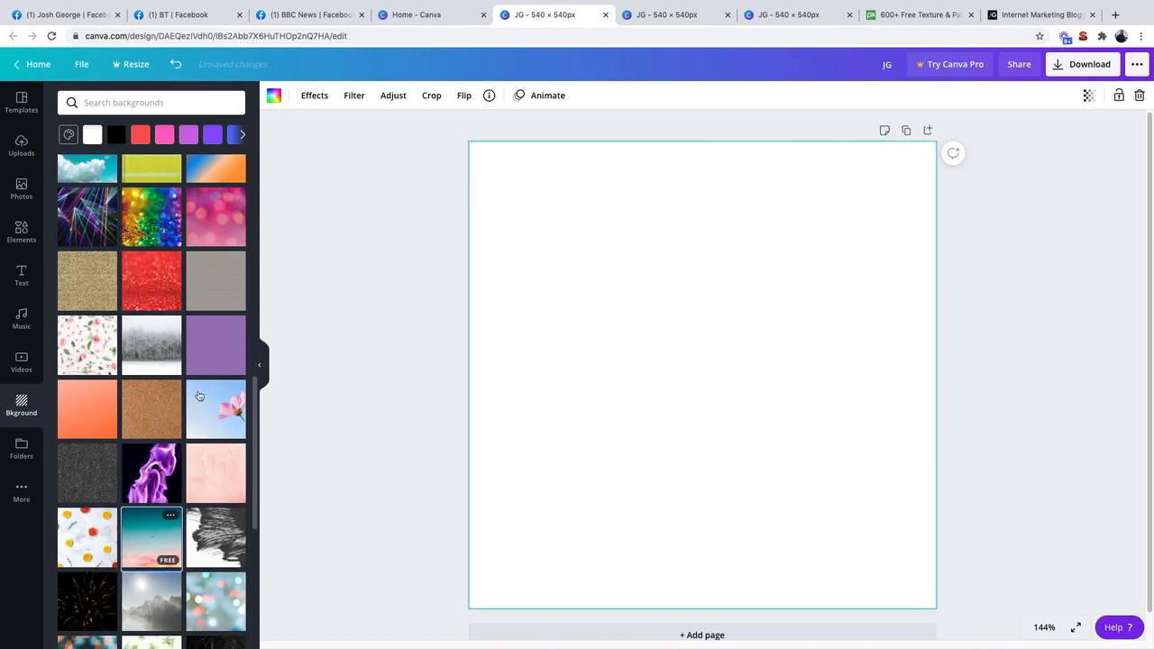
scroll(171, 413, "up", 4)
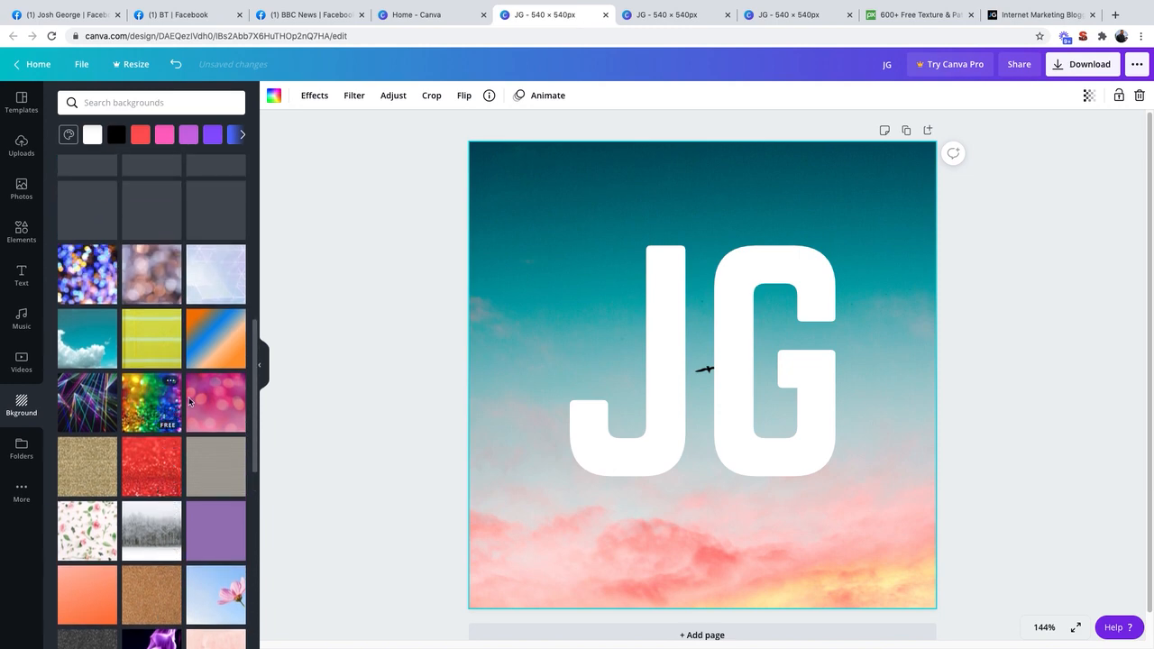
Switch to Pixabay and search its image library for "texture background" from the home page
left_click(889, 14)
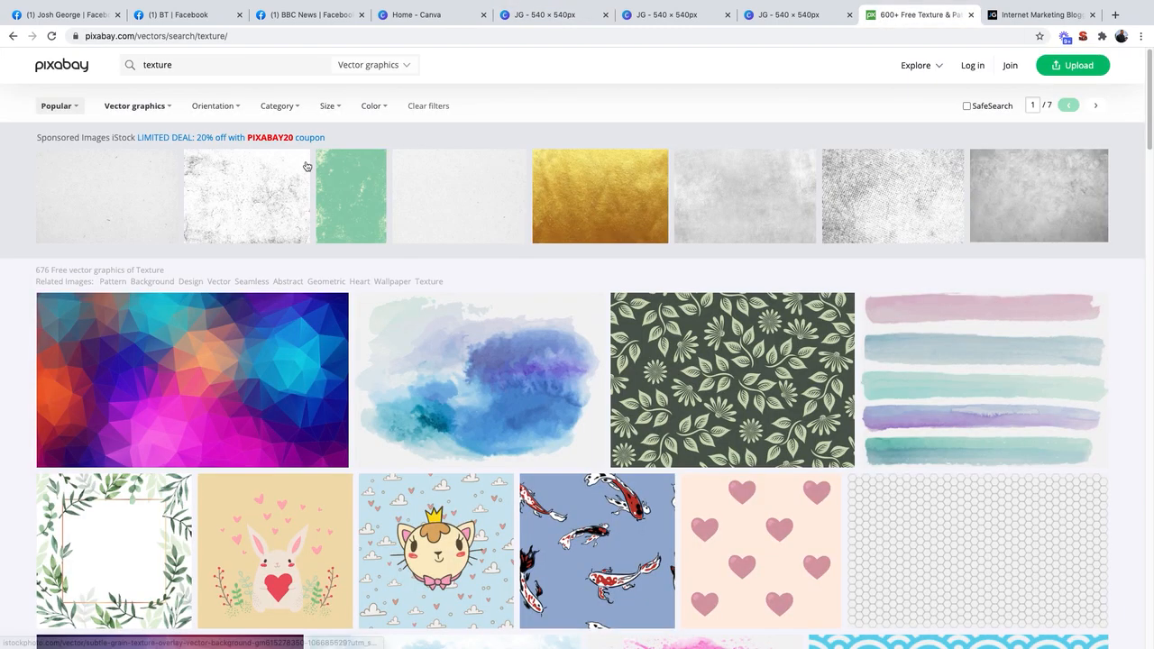
left_click(53, 71)
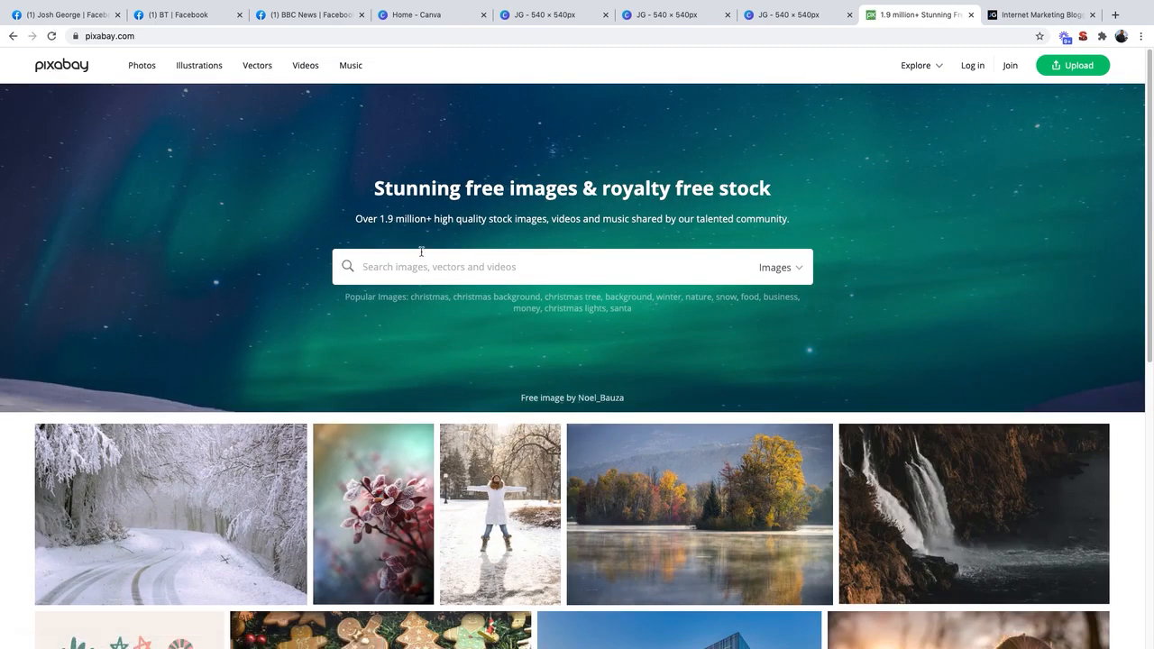
type("texture")
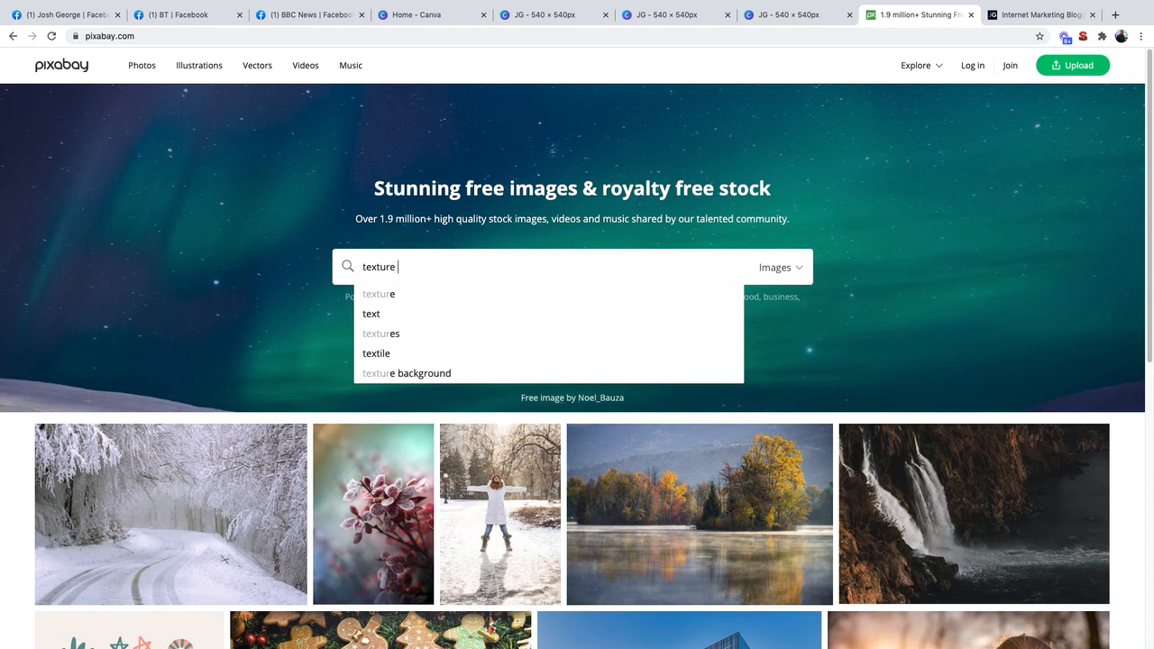
left_click(451, 333)
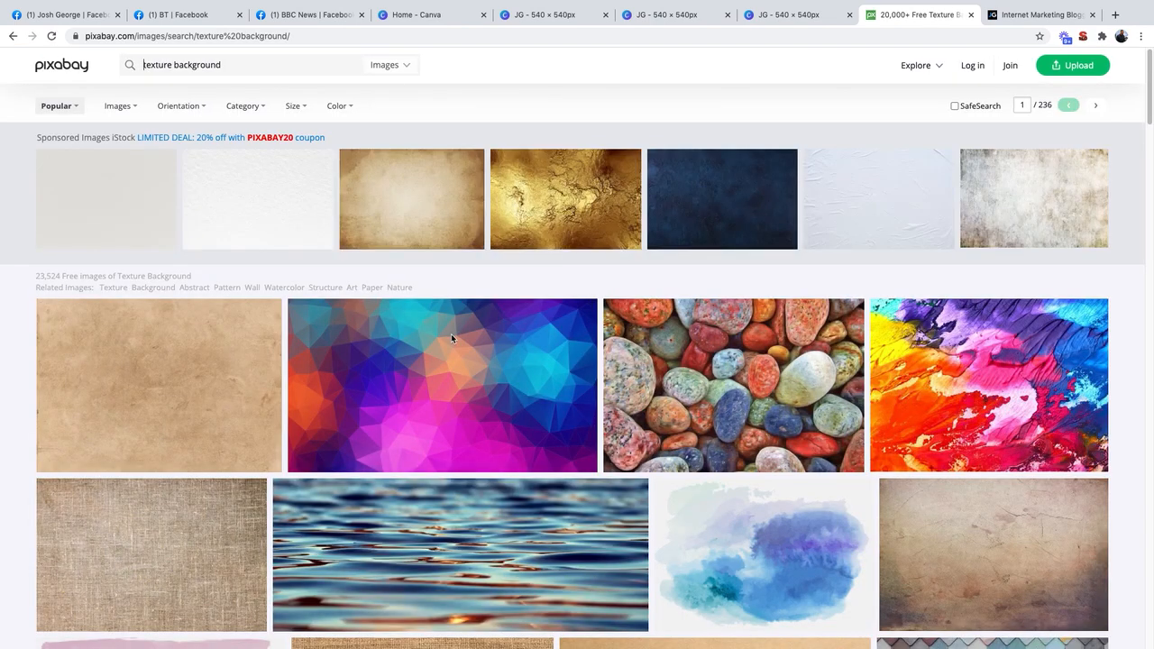
Open the colourful triangles polygon image and download it as a 1280×718 PNG, completing the captcha check
scroll(451, 338, "down", 3)
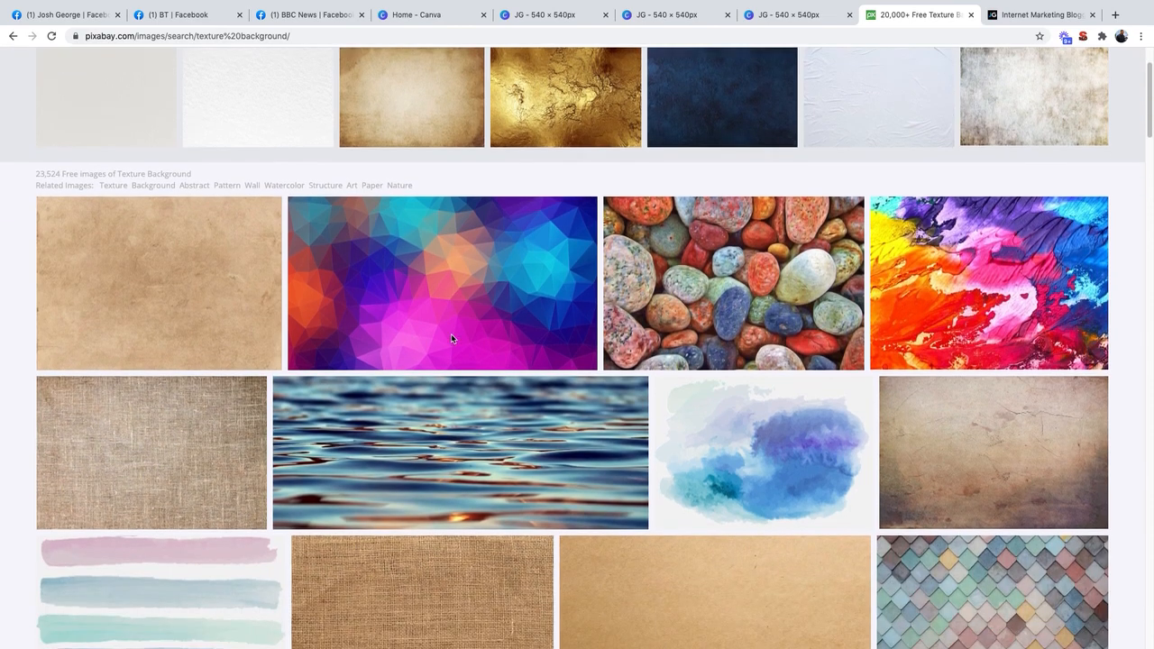
mouse_move(458, 333)
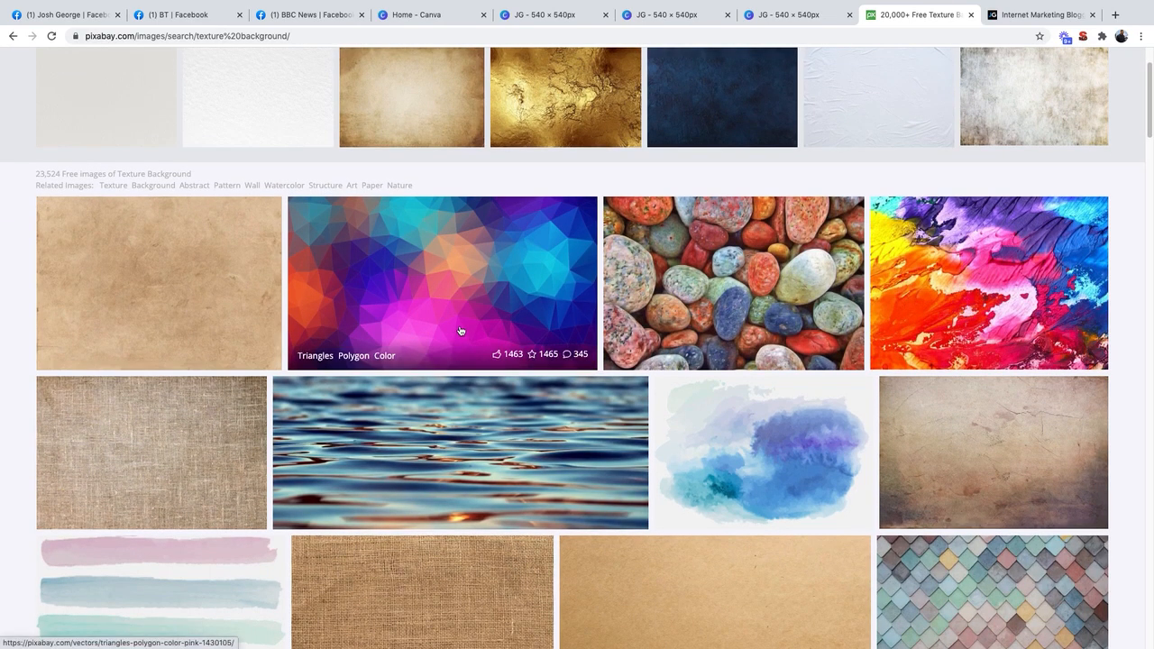
scroll(460, 331, "down", 1)
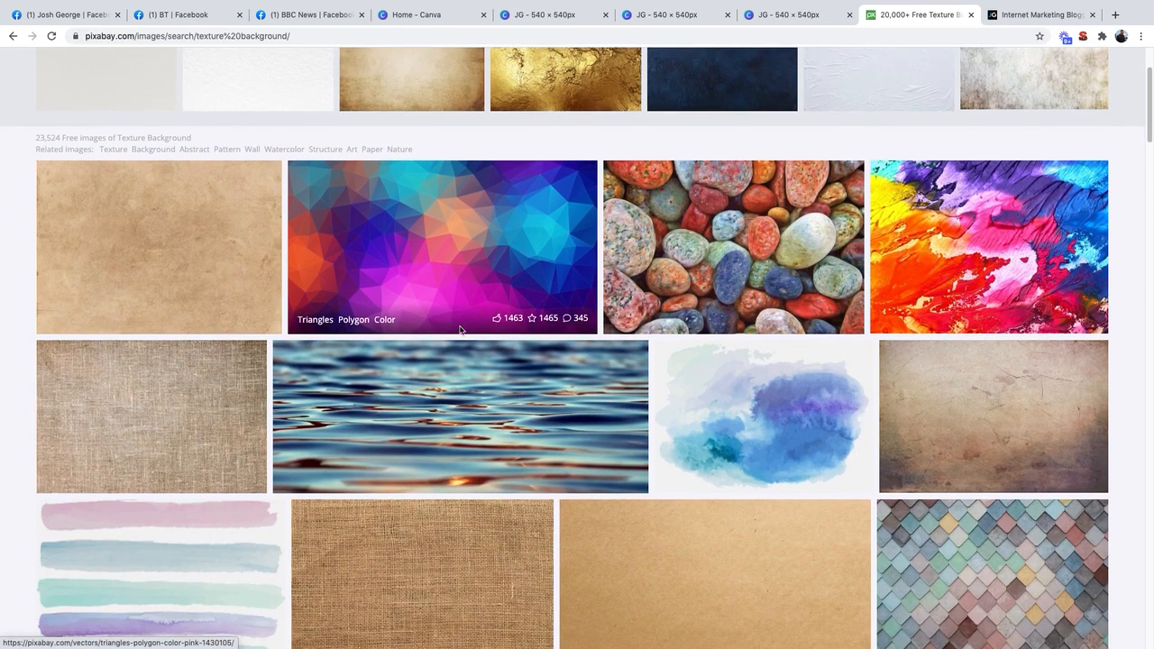
left_click(516, 234)
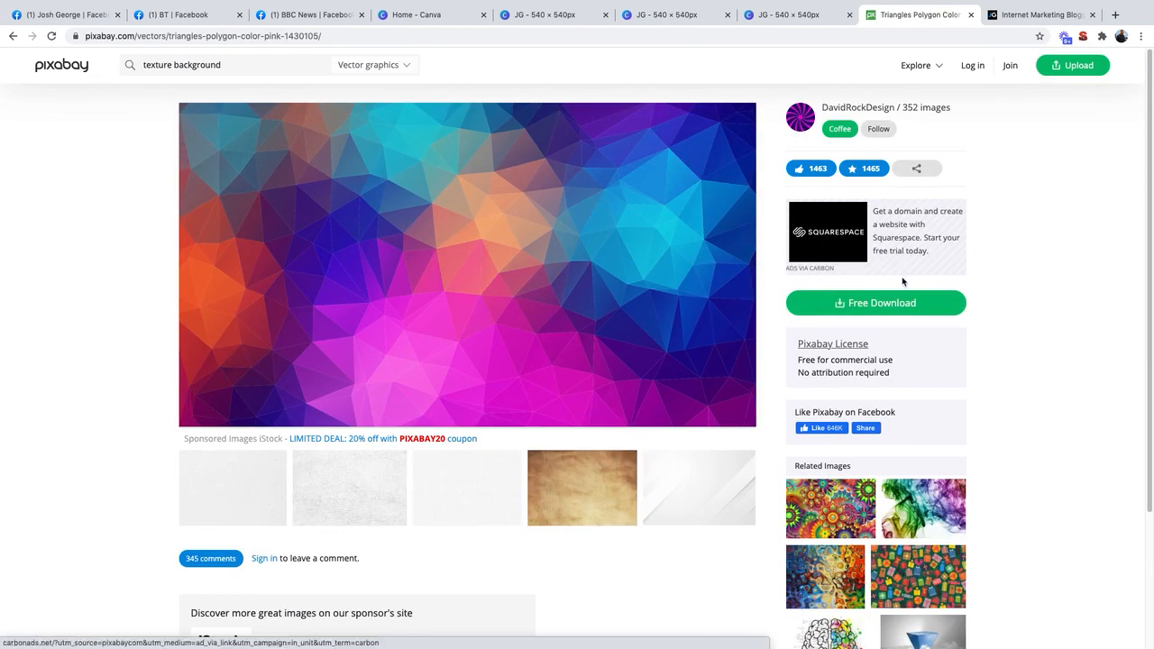
left_click(904, 302)
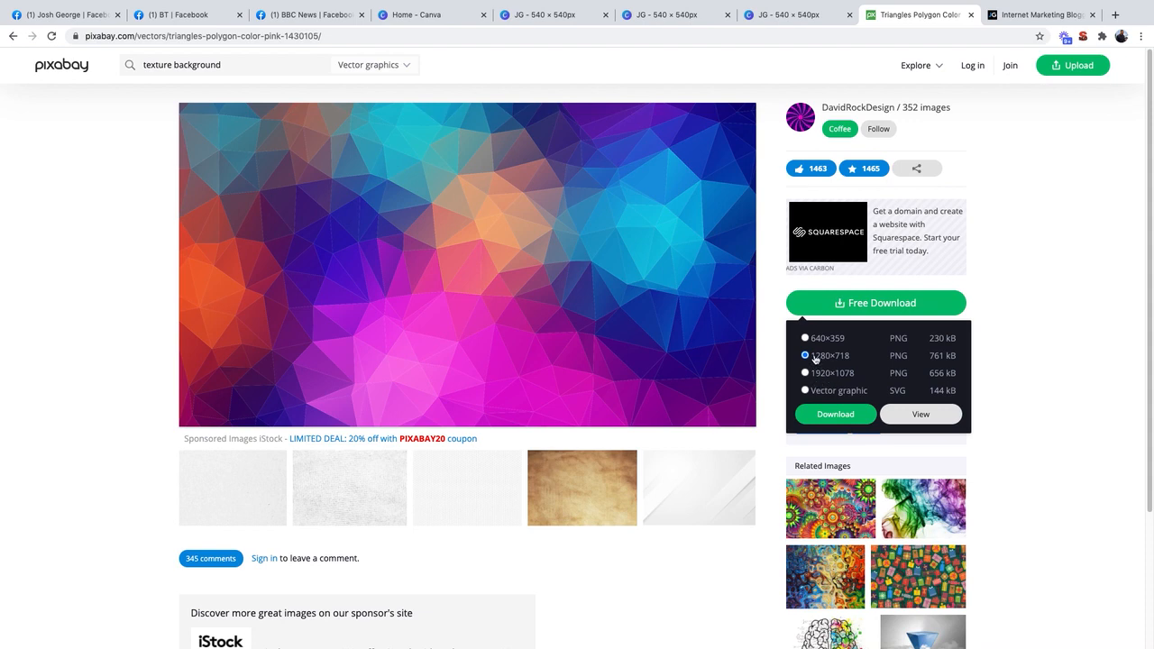
left_click(835, 414)
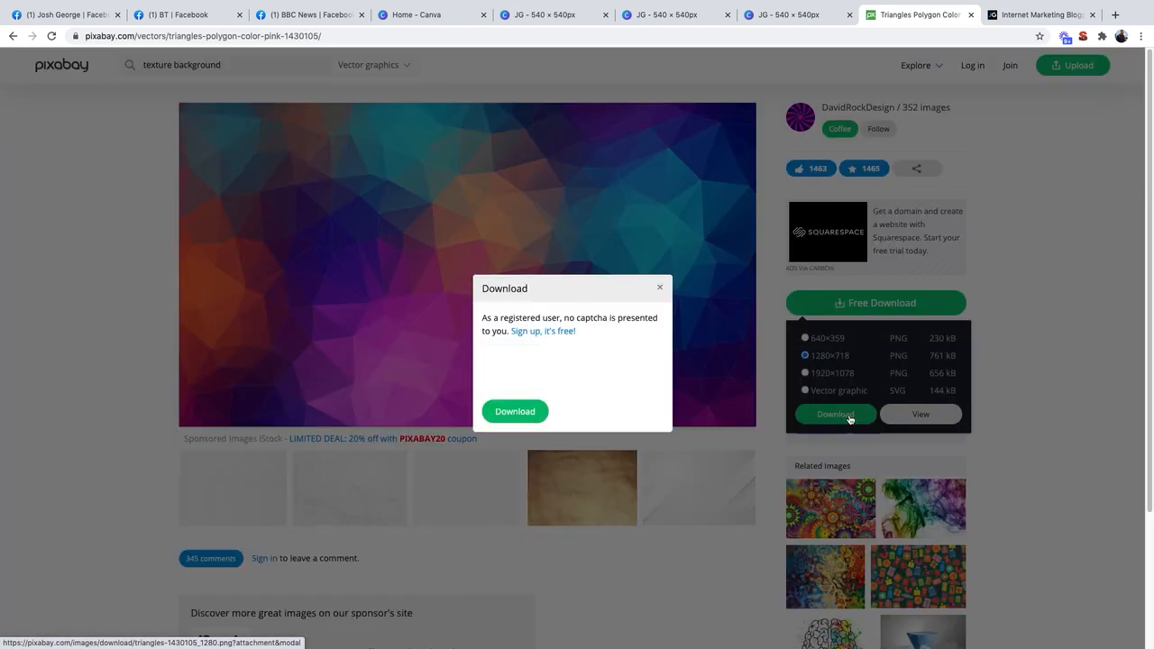
left_click(499, 368)
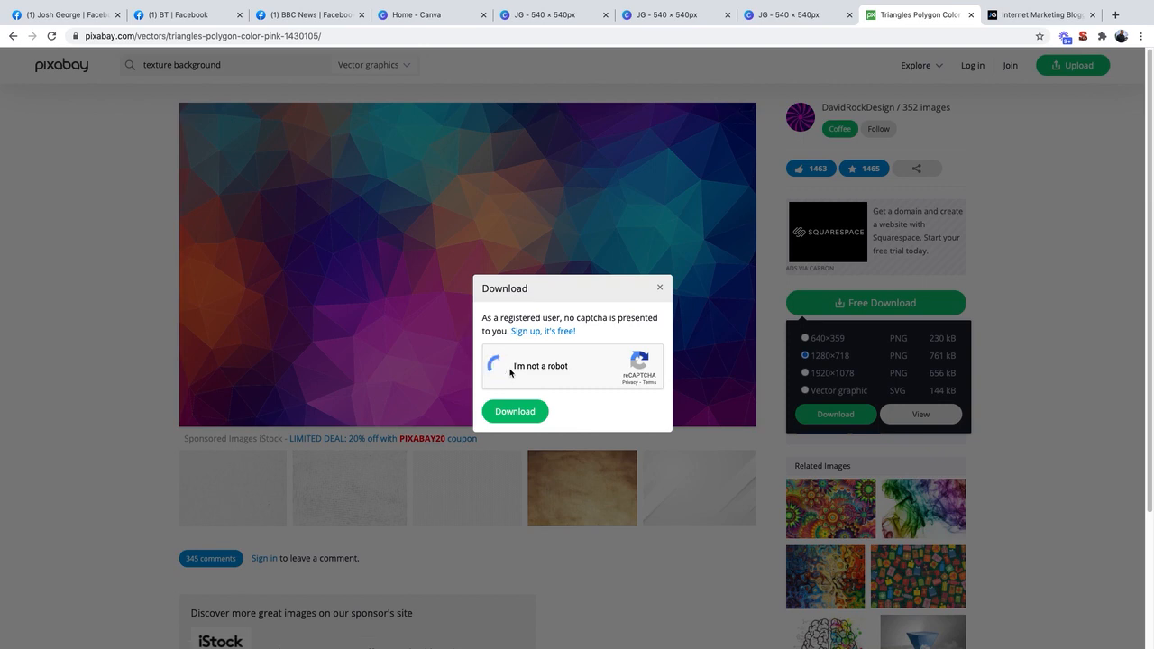
left_click(521, 414)
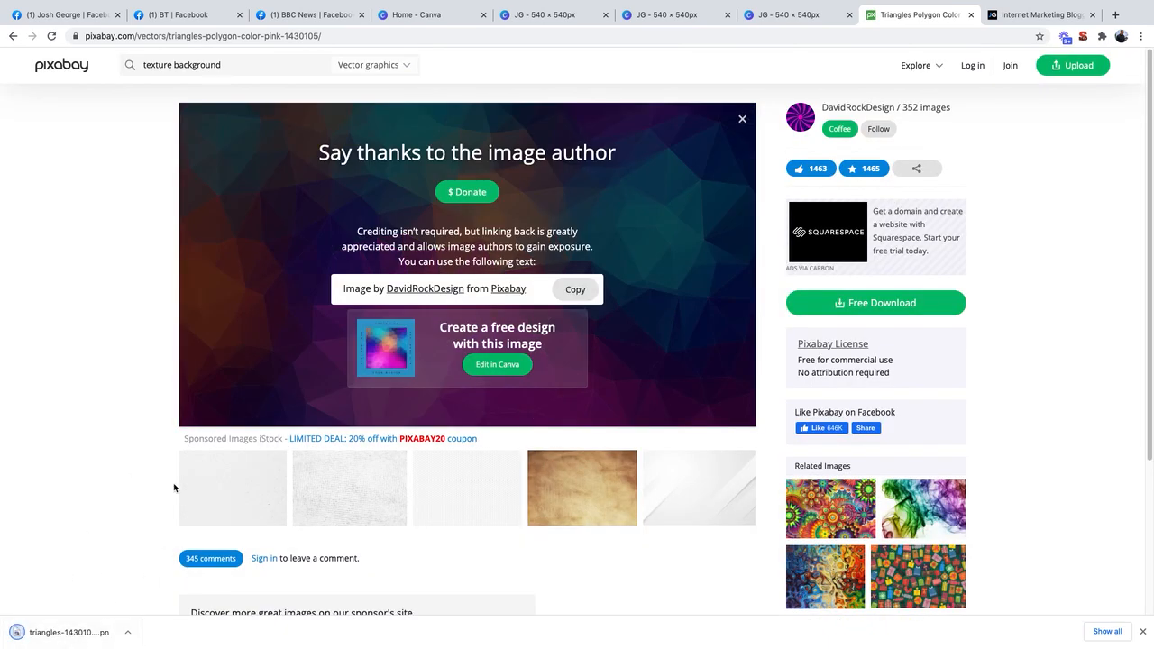
Switch back to the first JG design in Canva and upload mesh-1430108_1280 (1).png from the device
left_click(509, 19)
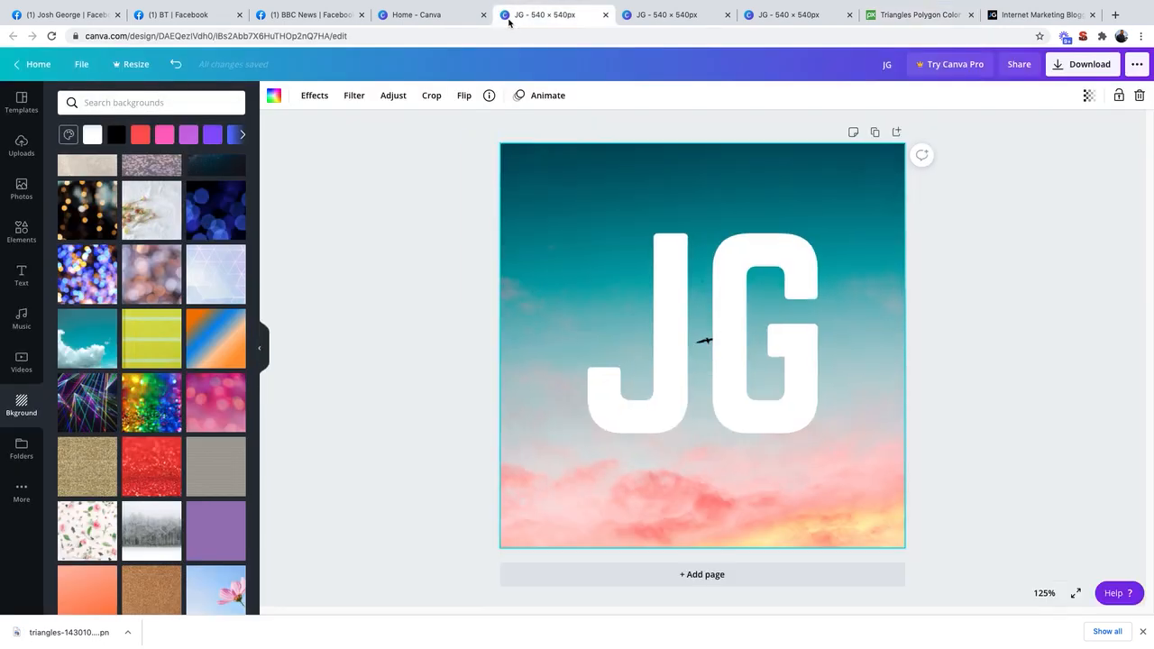
left_click(19, 155)
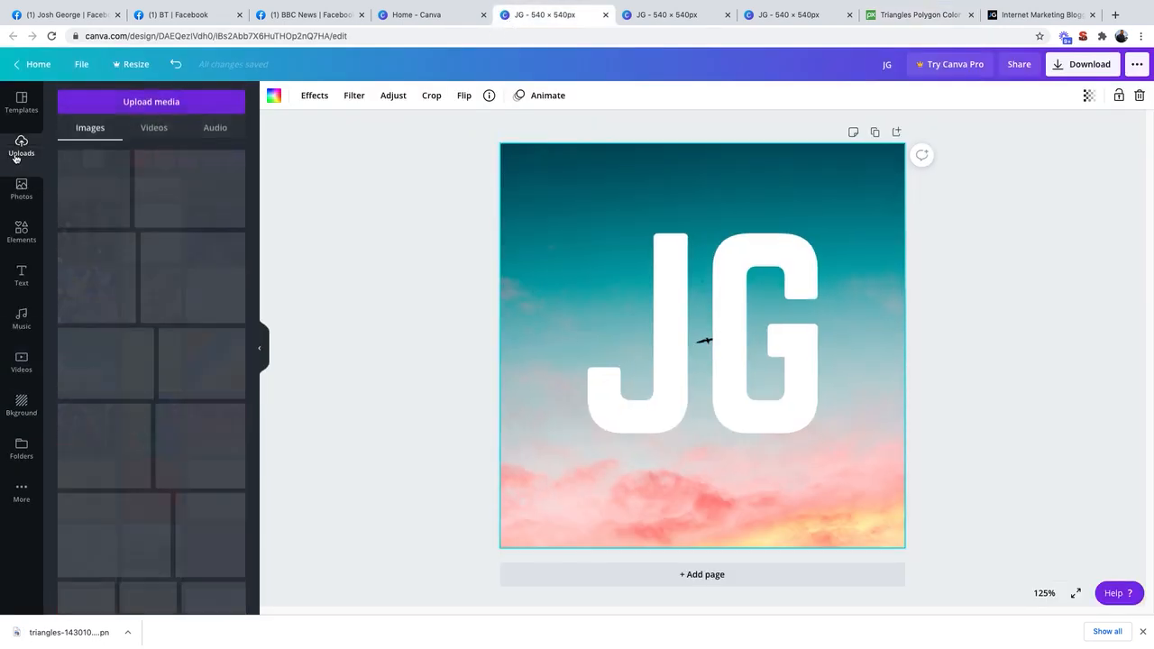
left_click(120, 104)
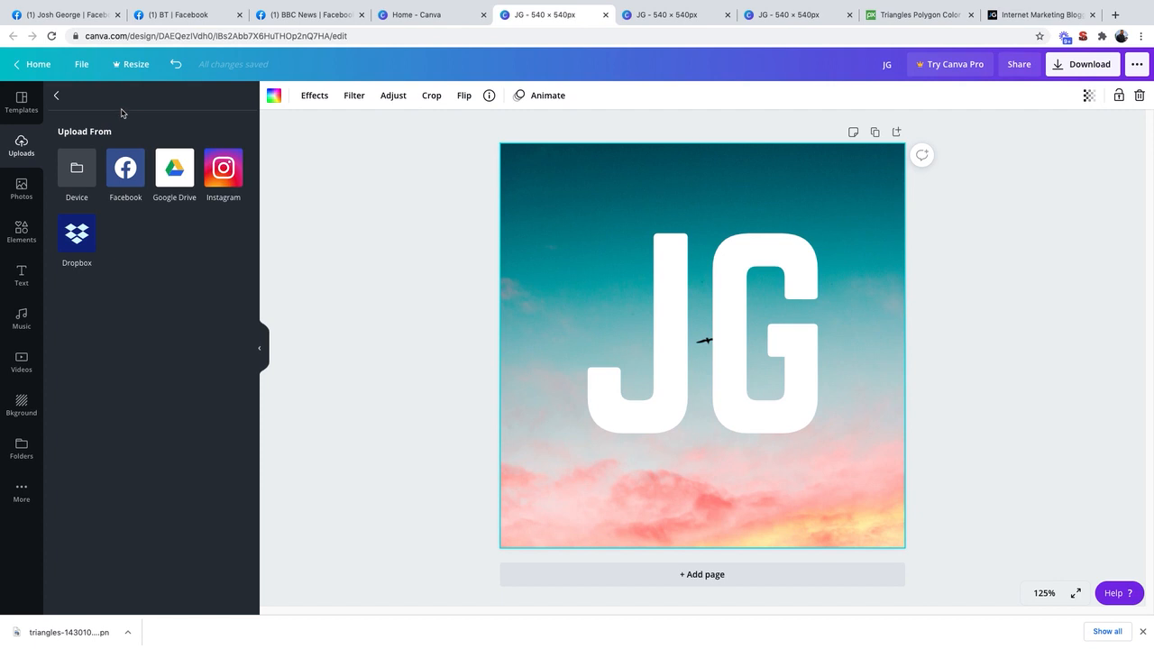
left_click(76, 164)
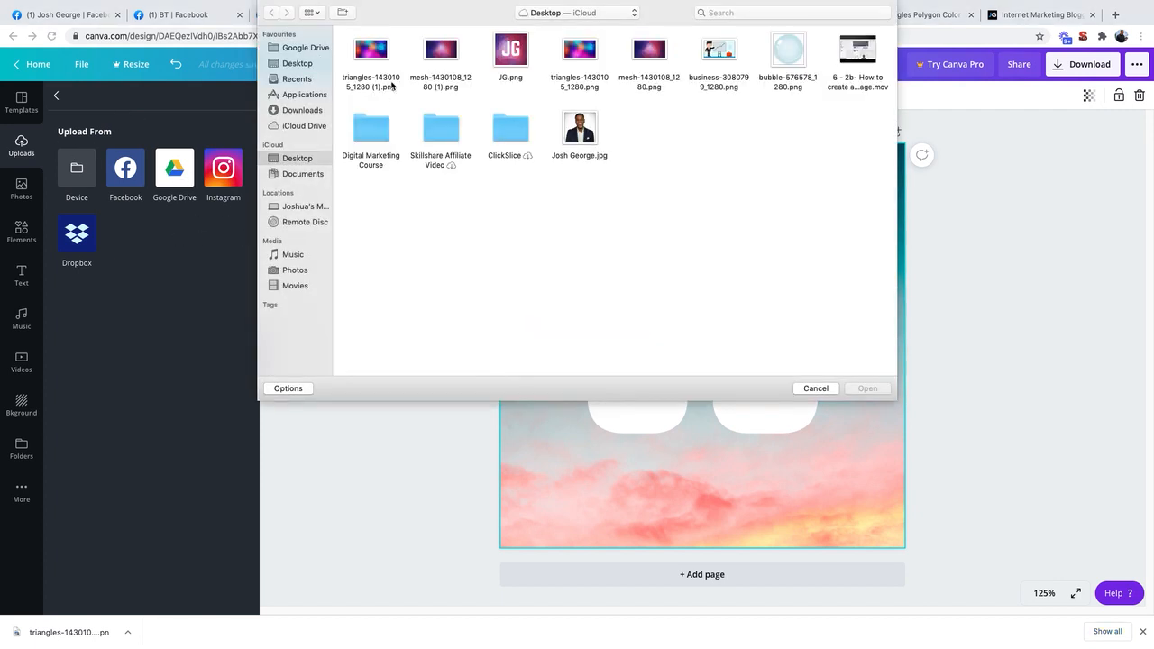
double_click(441, 50)
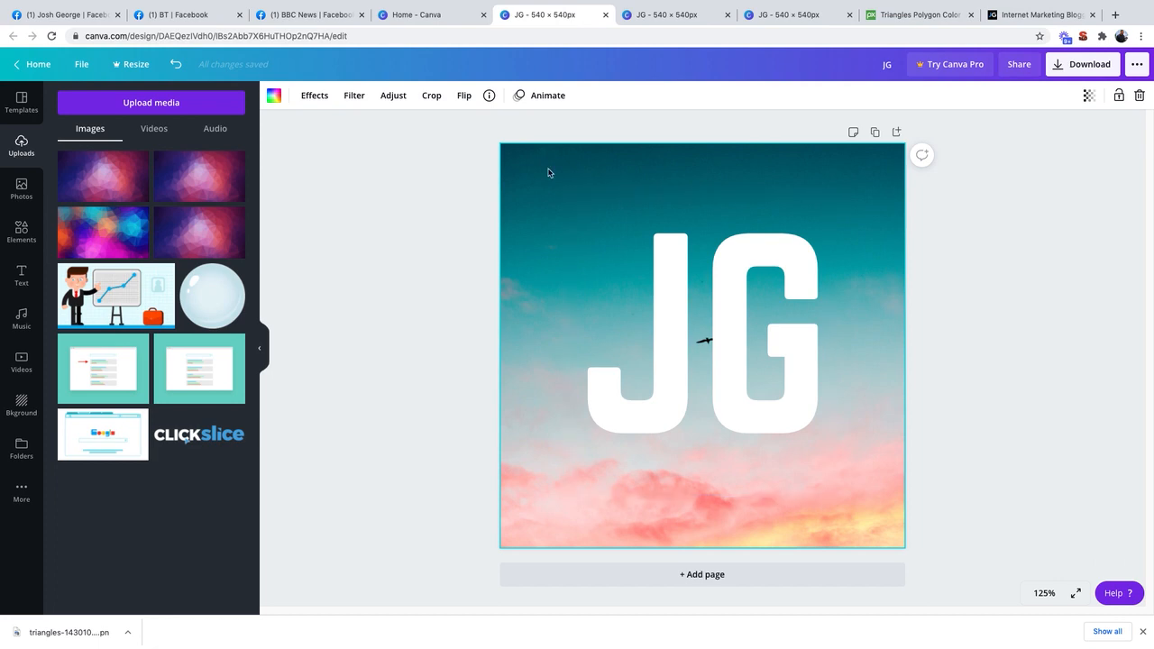
Replace the sky background with the newly uploaded mesh image, enlarged to cover the whole canvas and sent behind the JG text
key("Delete")
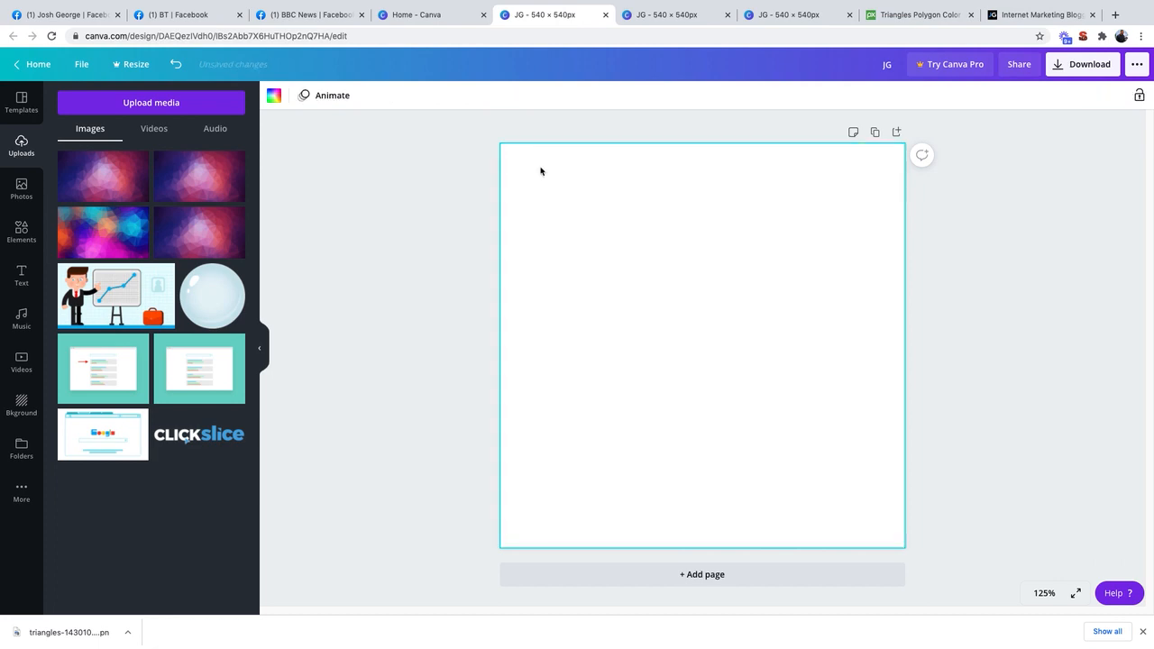
left_click(102, 183)
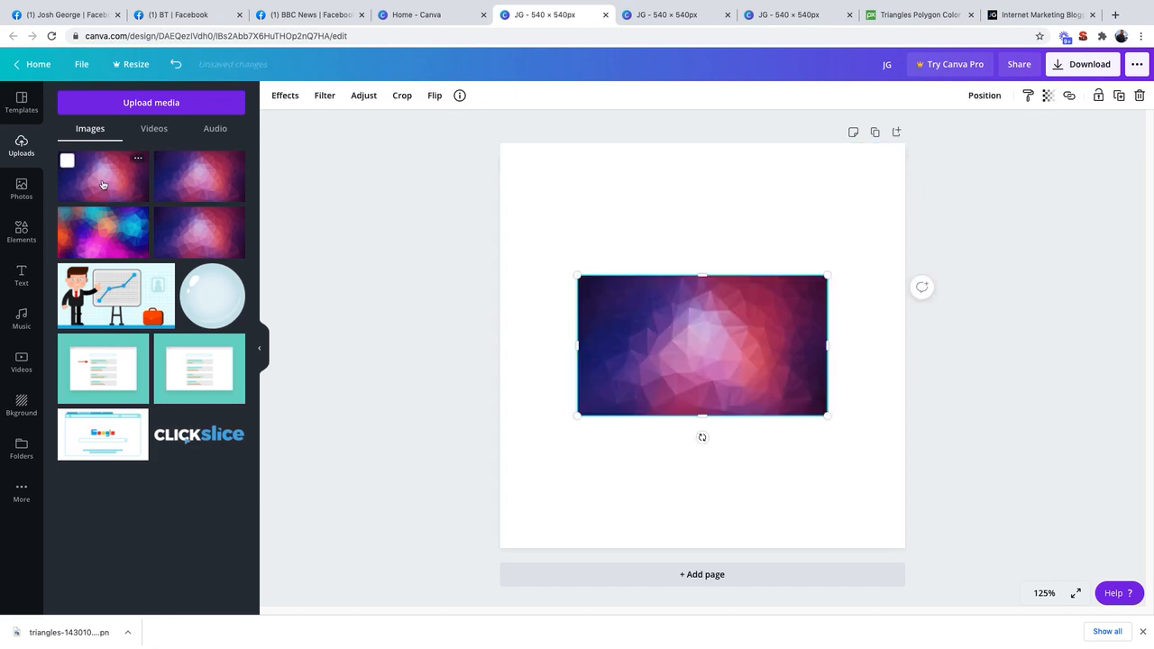
left_click_drag(577, 275, 374, 90)
left_click_drag(826, 415, 1057, 644)
left_click_drag(839, 469, 794, 464)
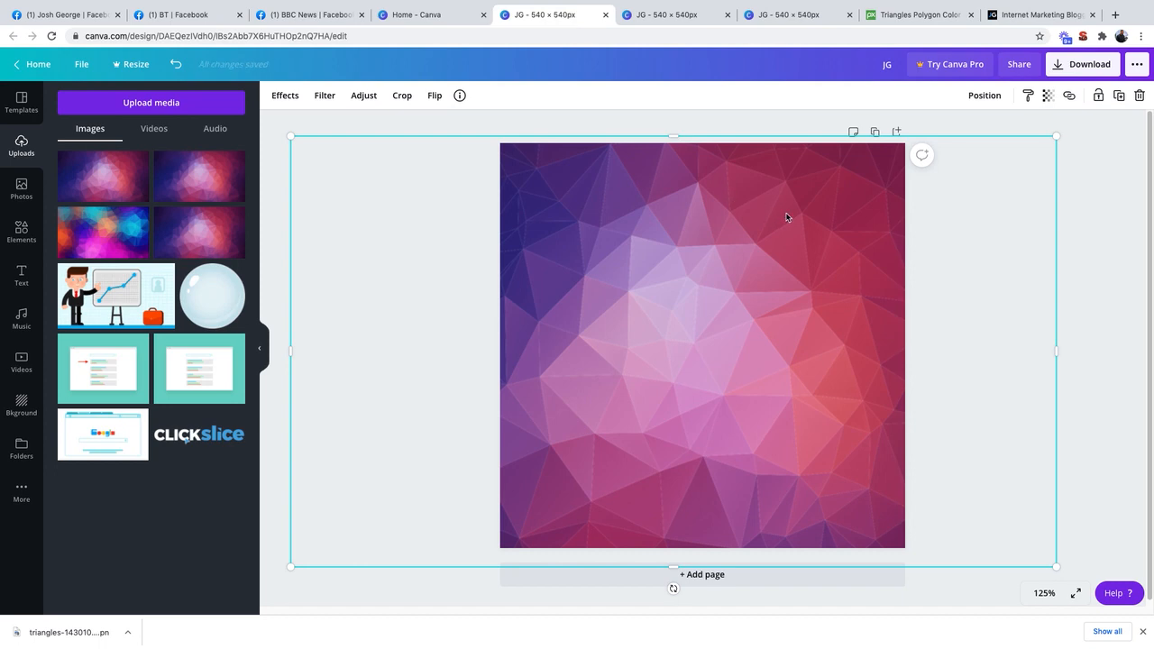
right_click(858, 201)
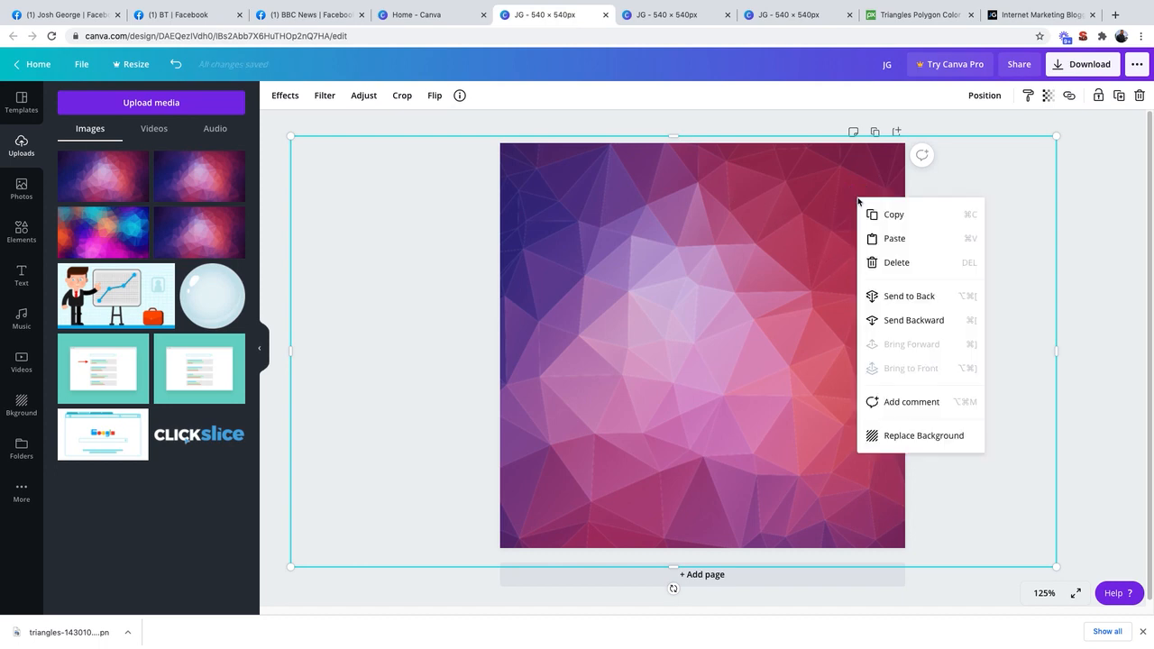
left_click(901, 321)
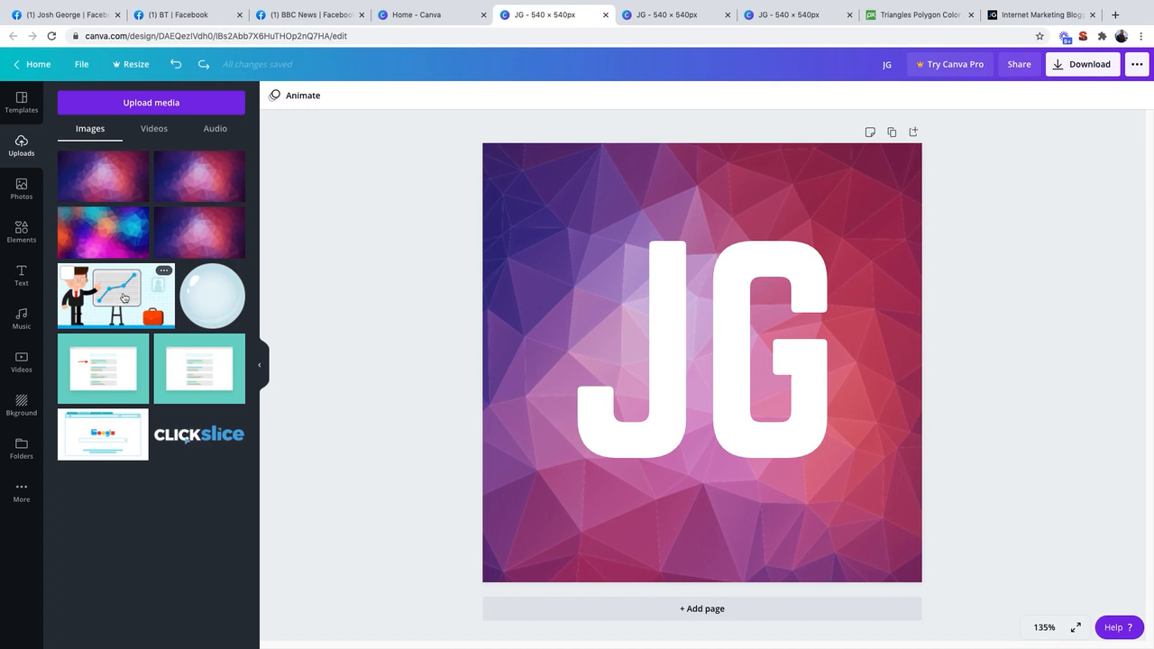
Search the photo library for "gym" and add the free photo of dumbbells against a grey wall to the design
left_click(20, 190)
left_click(117, 104)
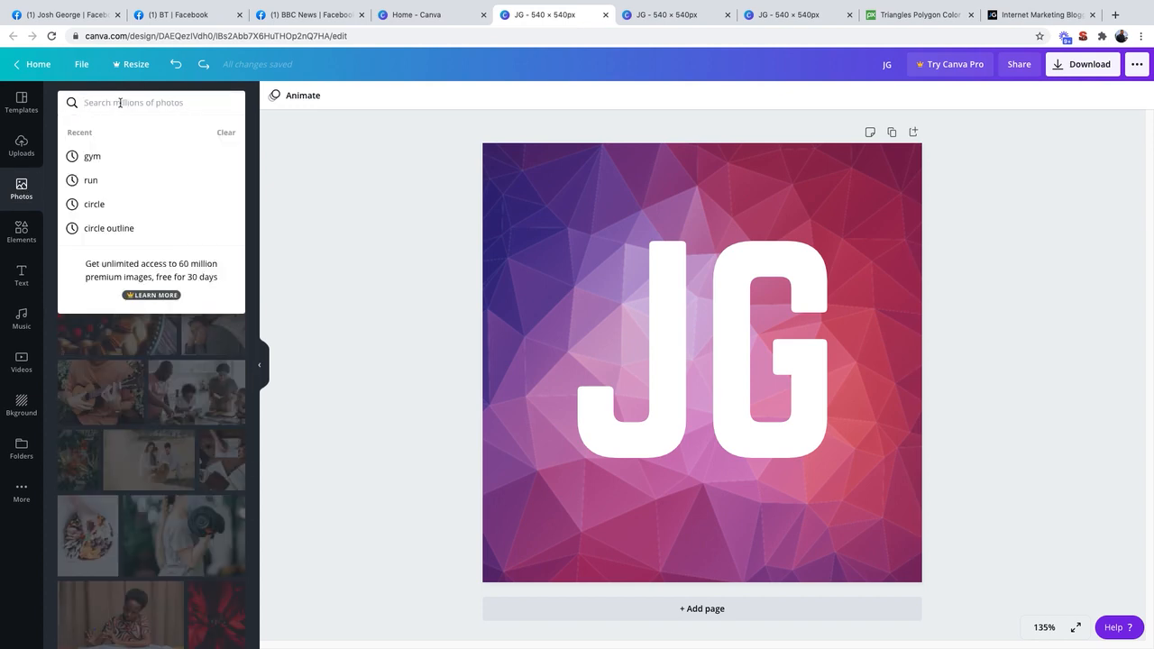
type("gym")
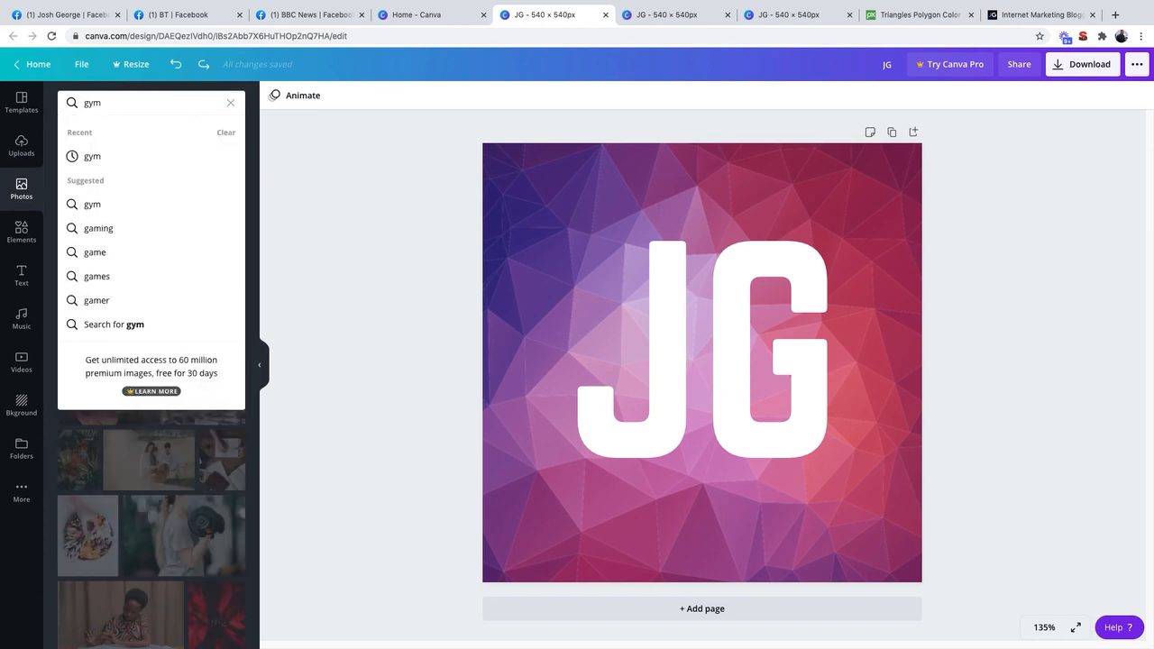
key("Return")
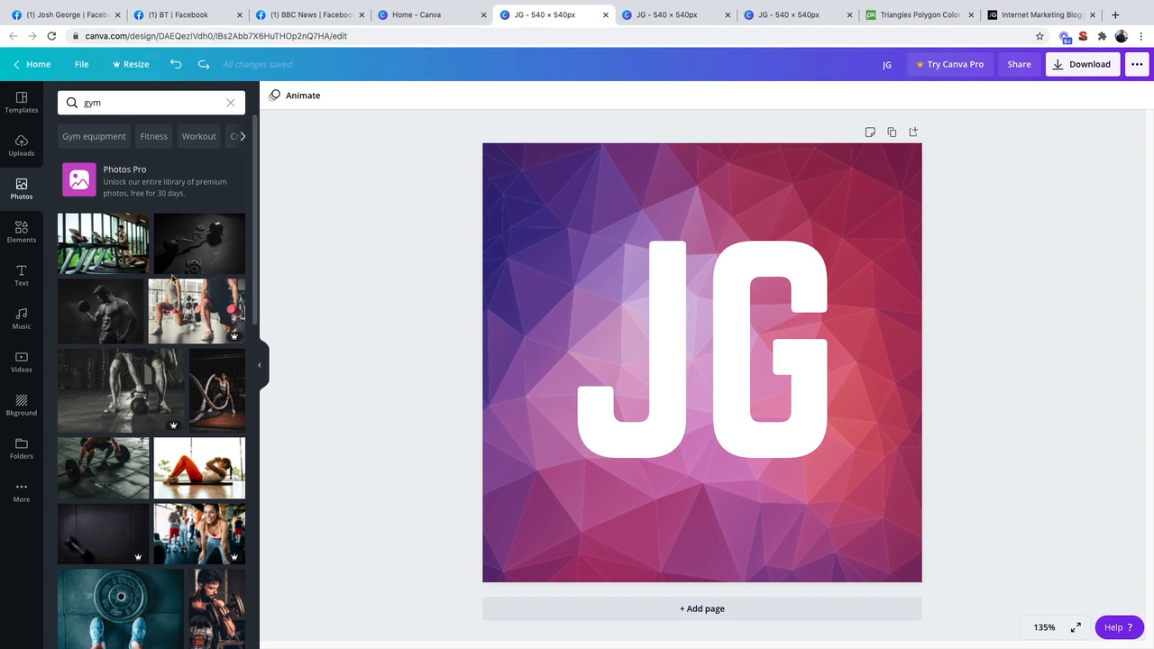
scroll(151, 395, "down", 5)
scroll(151, 395, "down", 3)
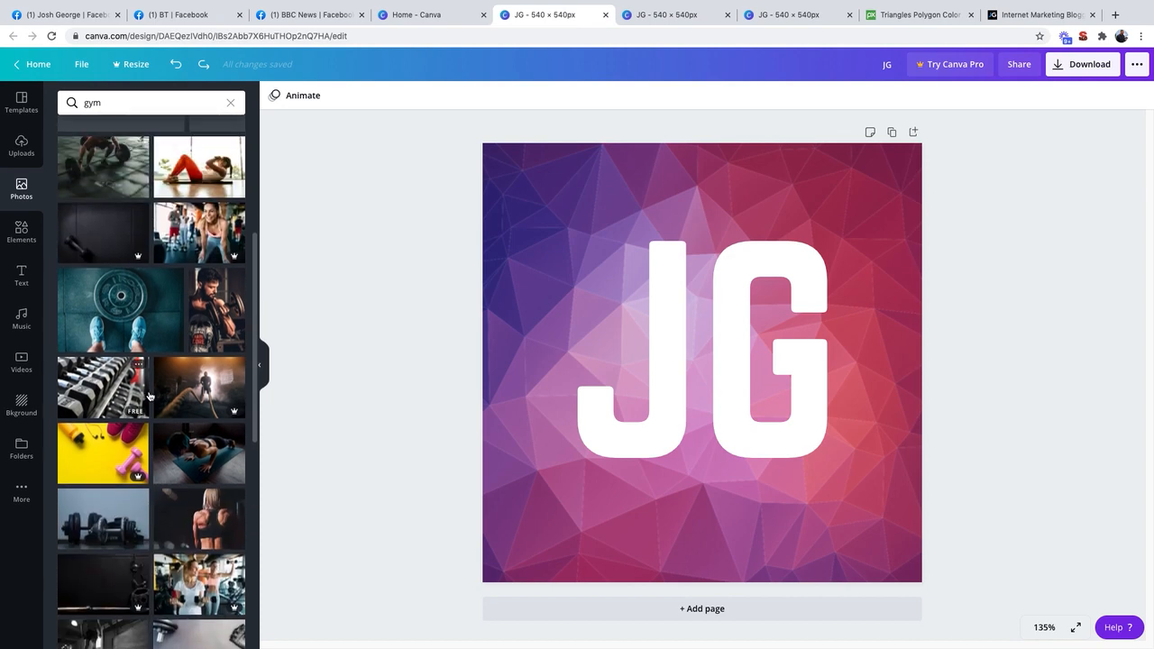
left_click(133, 463)
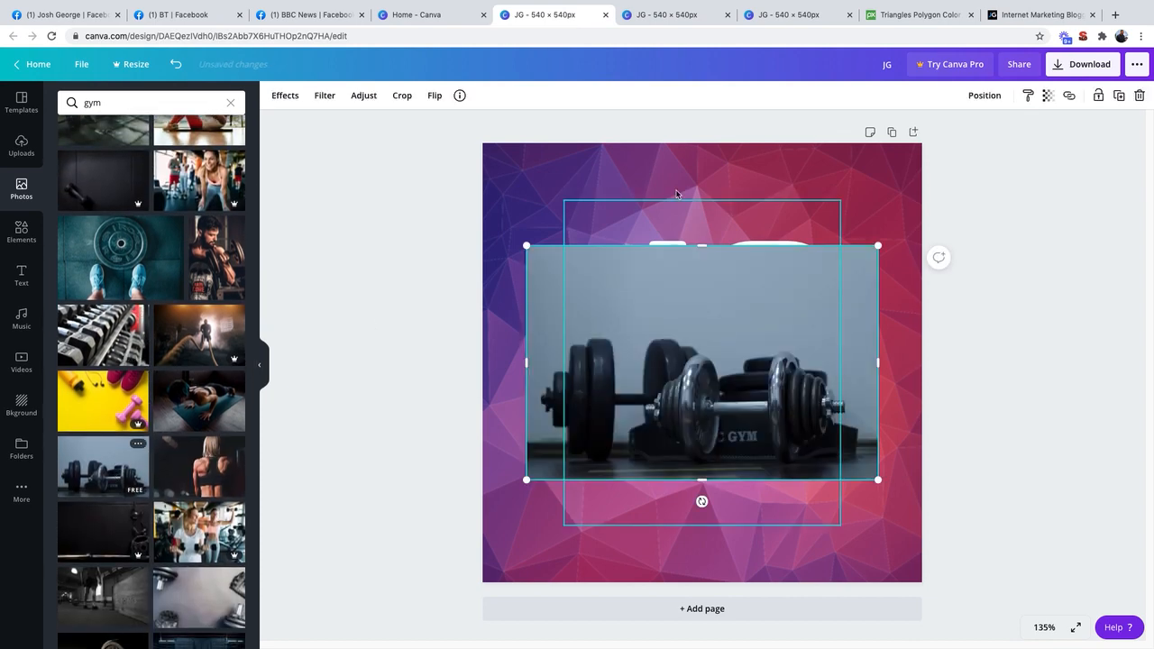
Delete the mesh background, enlarge the dumbbell photo to cover the canvas and send it behind the JG text
left_click(502, 172)
key("Delete")
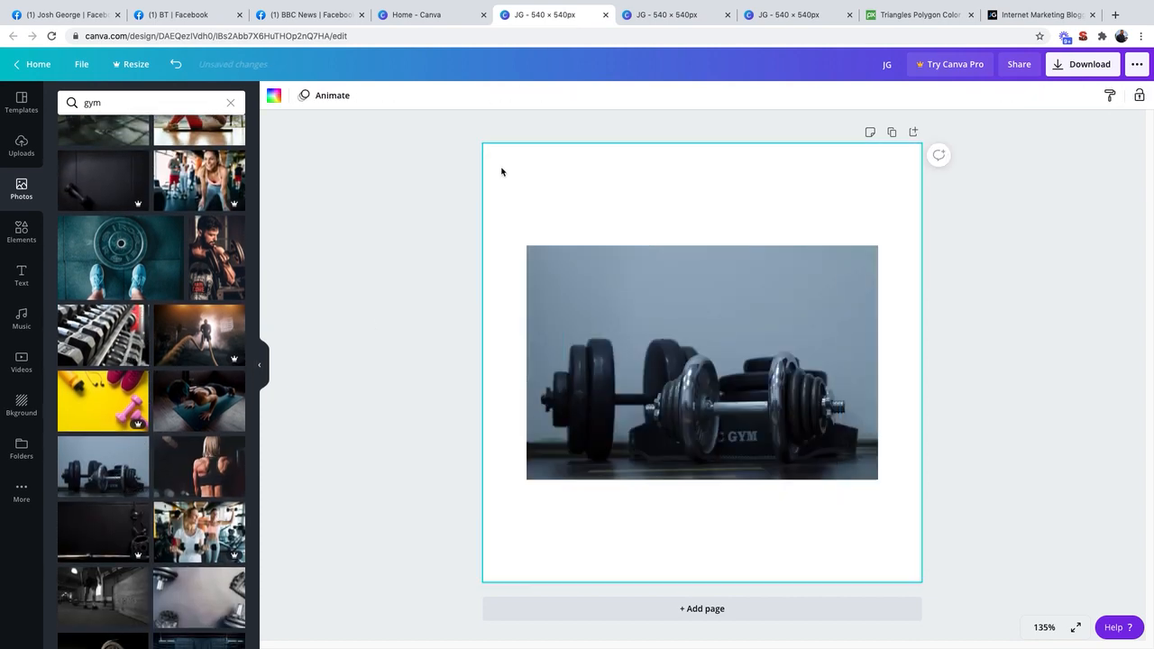
left_click(608, 298)
left_click_drag(597, 268, 559, 203)
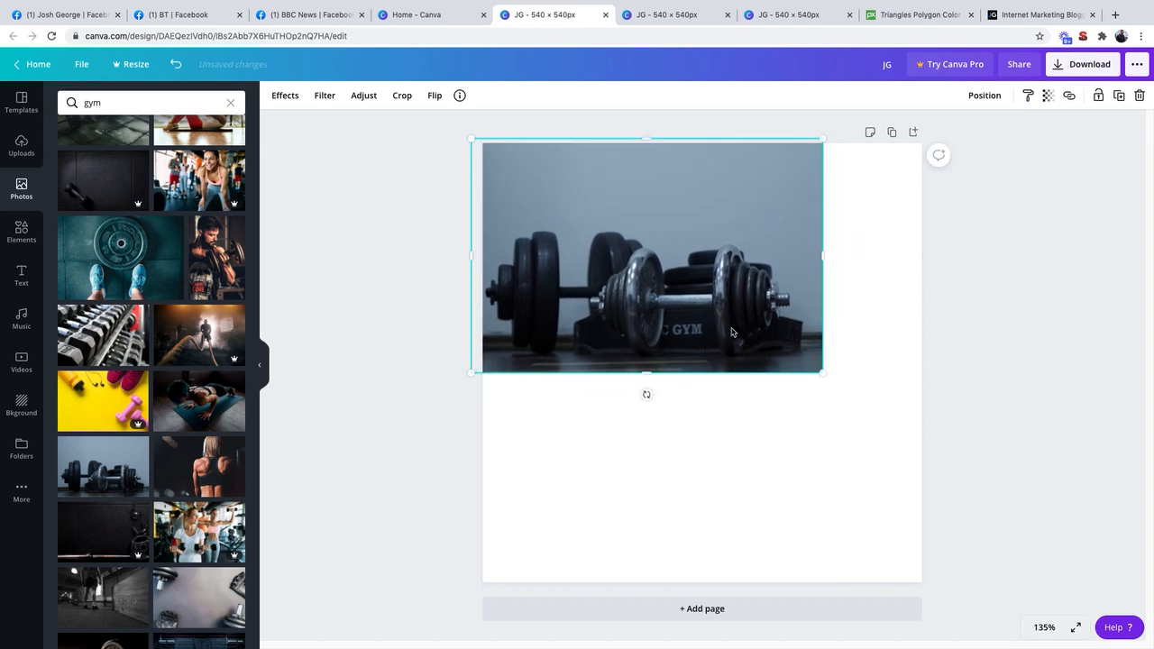
left_click_drag(814, 365, 1109, 628)
left_click_drag(831, 487, 740, 491)
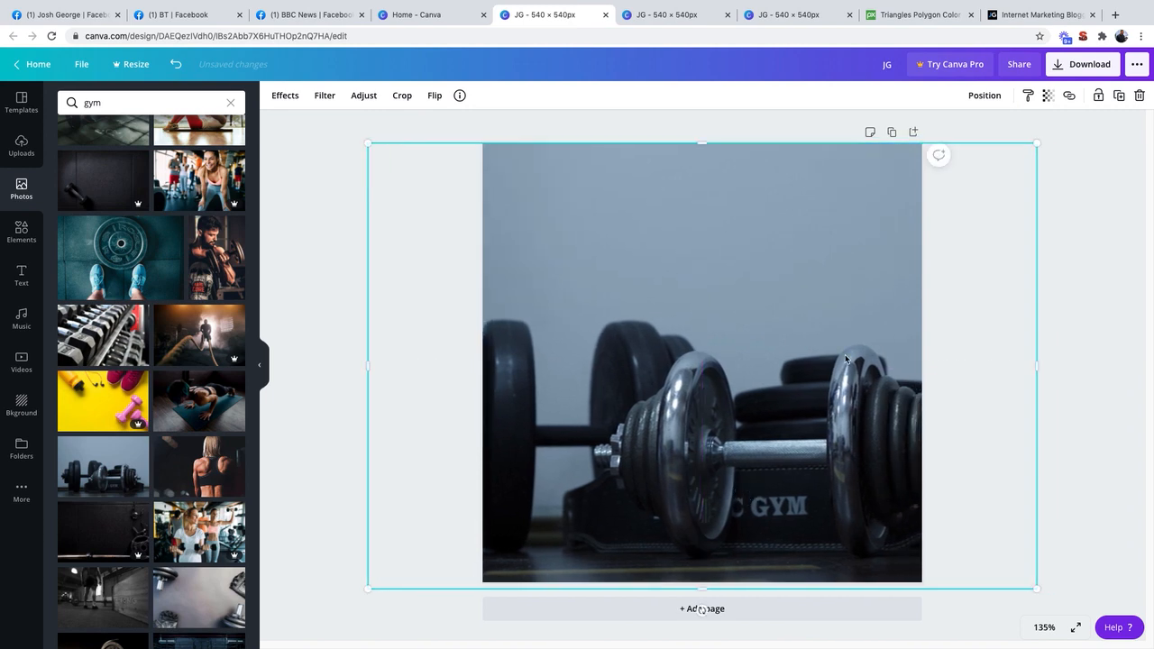
right_click(874, 335)
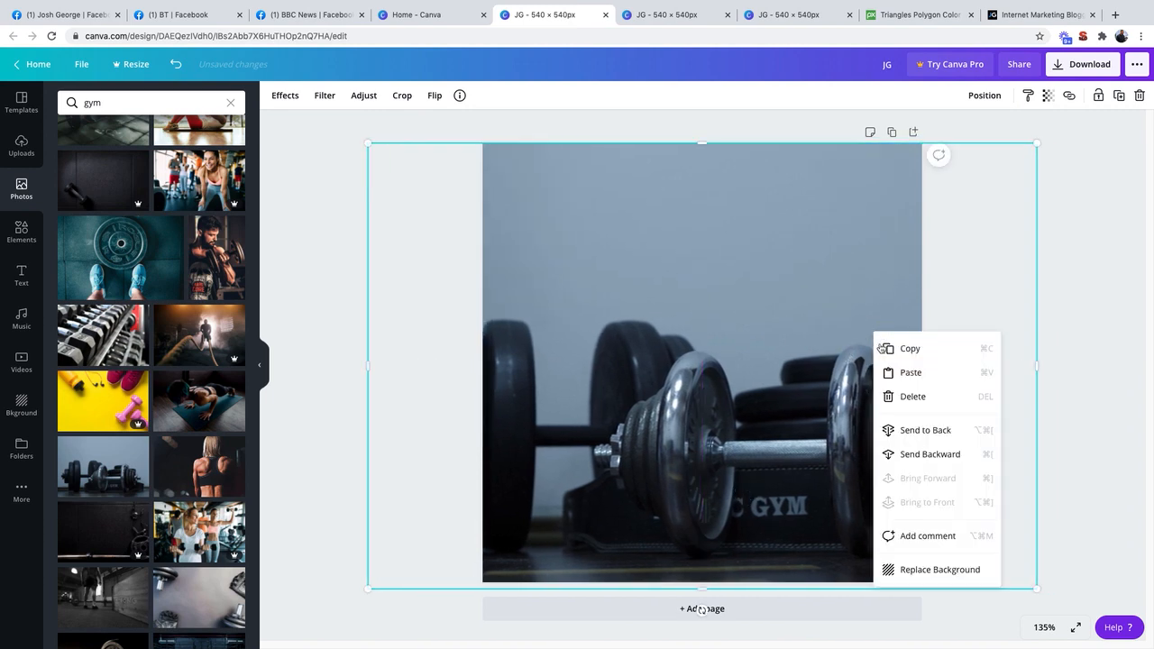
left_click(918, 449)
Delete the JG text from the gym design
left_click(726, 329)
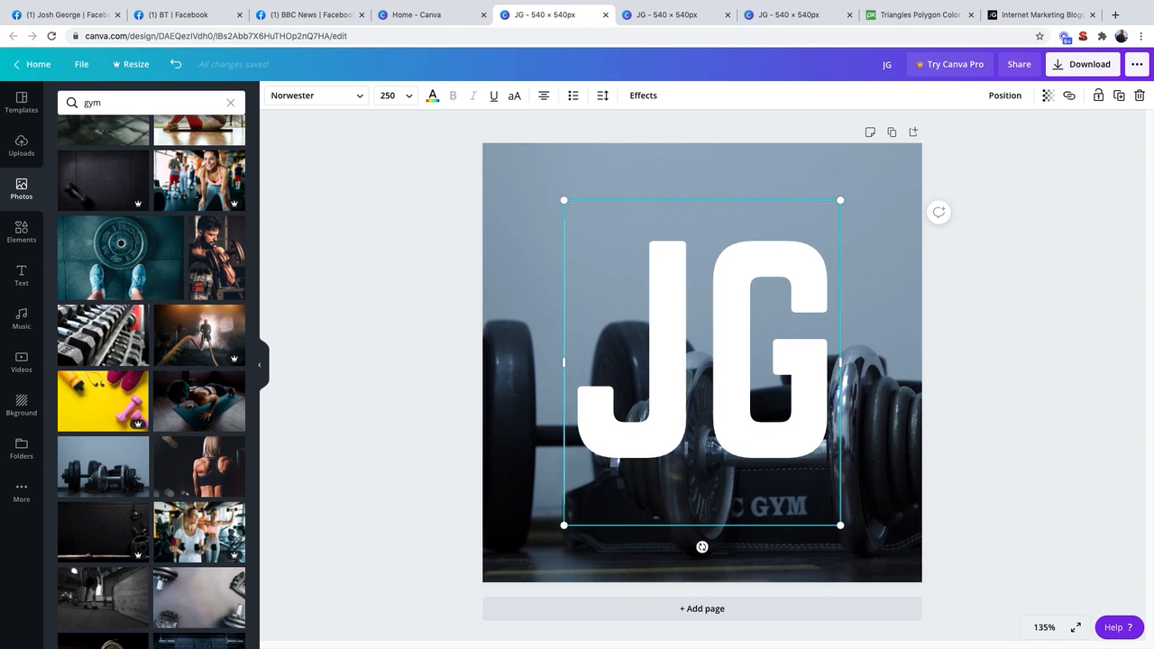
left_click(728, 316)
key("BackSpace")
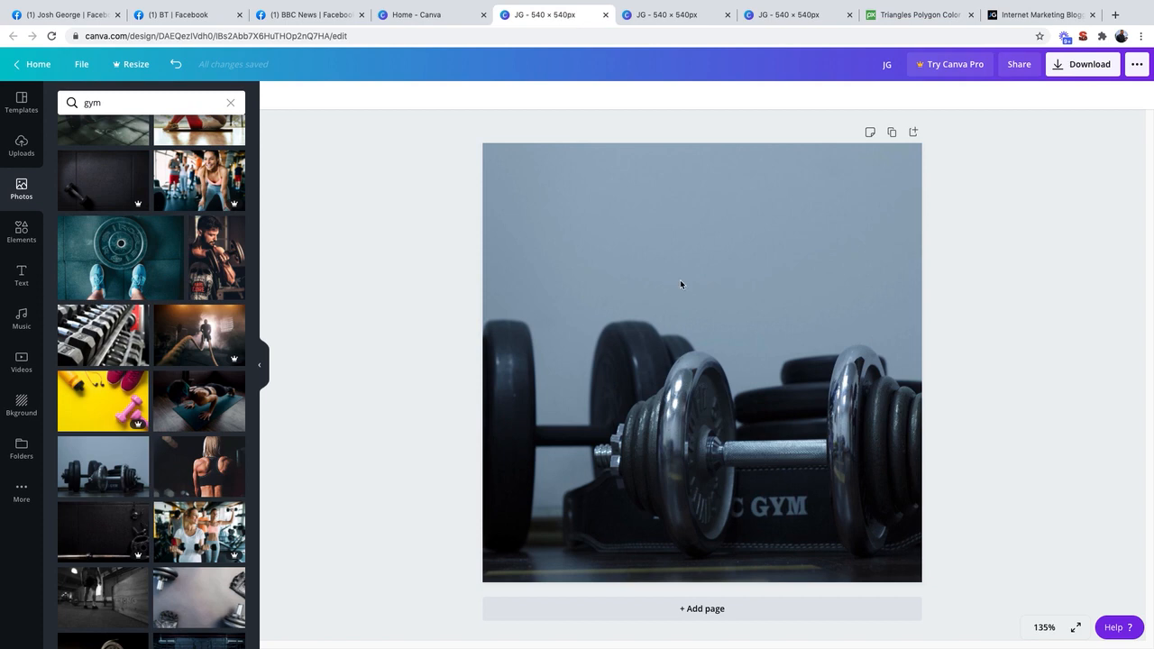
Add the recently used green WORKOUT text style above the dumbbells and change its wording to "BOBS GYM"
left_click(23, 277)
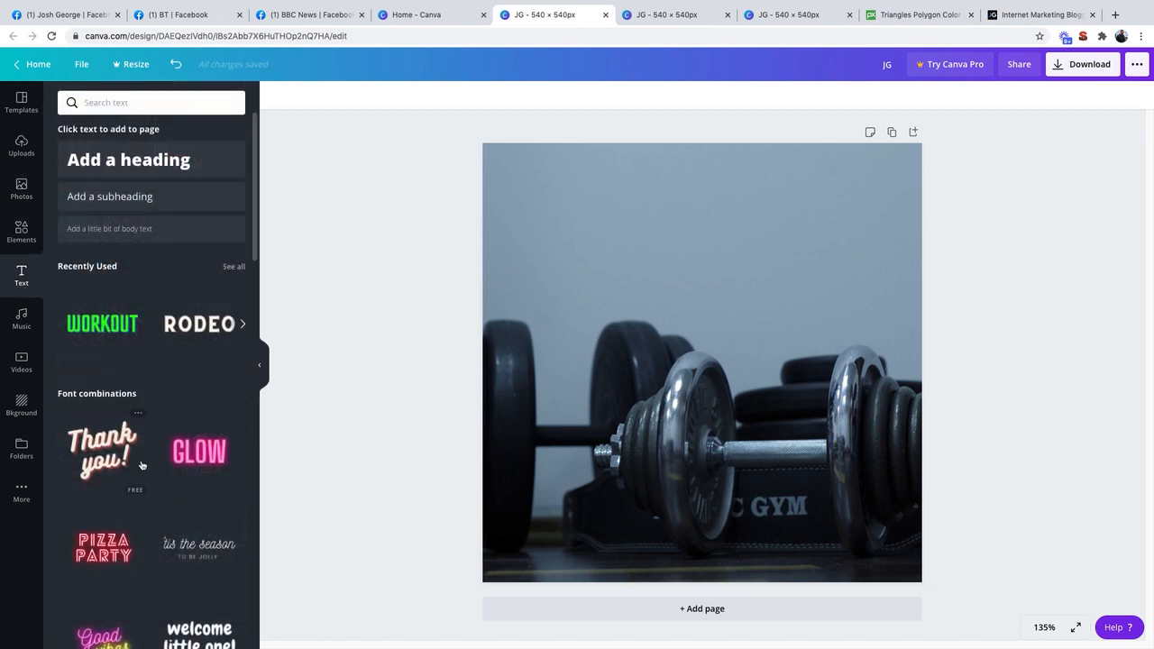
left_click(101, 333)
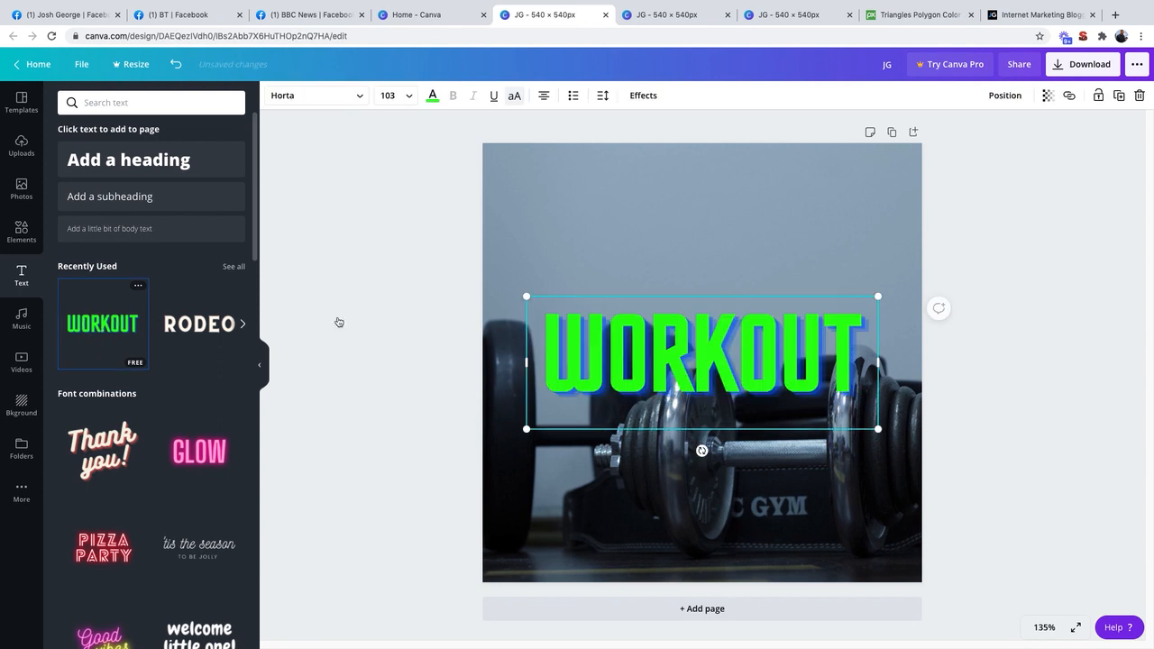
left_click_drag(687, 320, 685, 205)
double_click(673, 224)
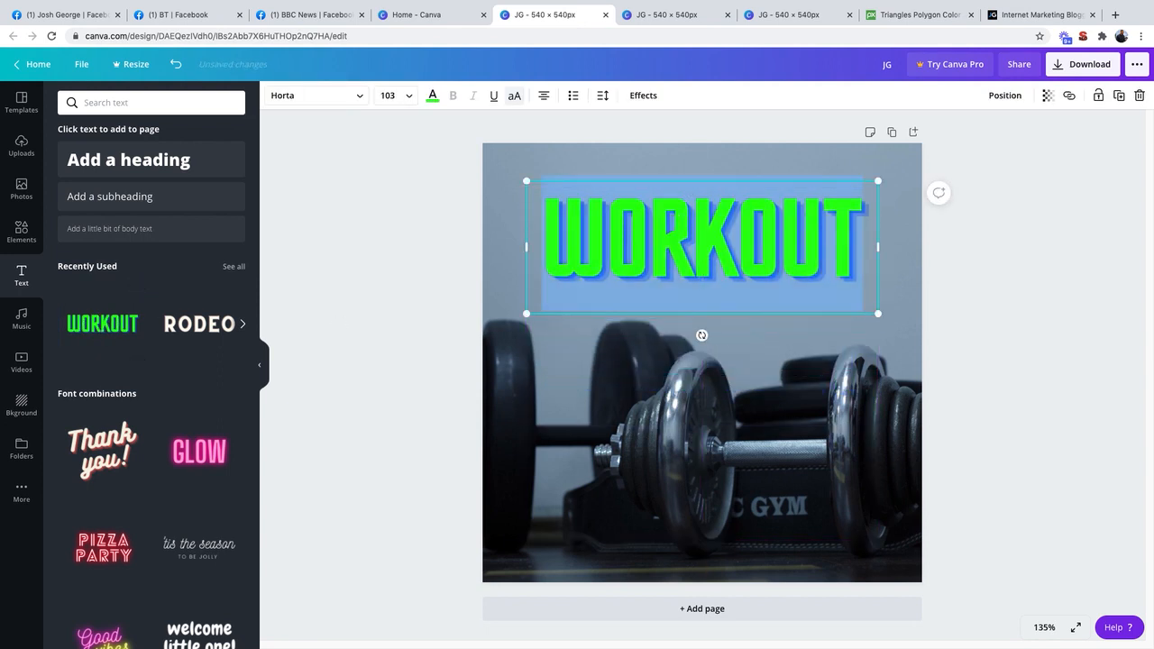
type("BOBS GYM")
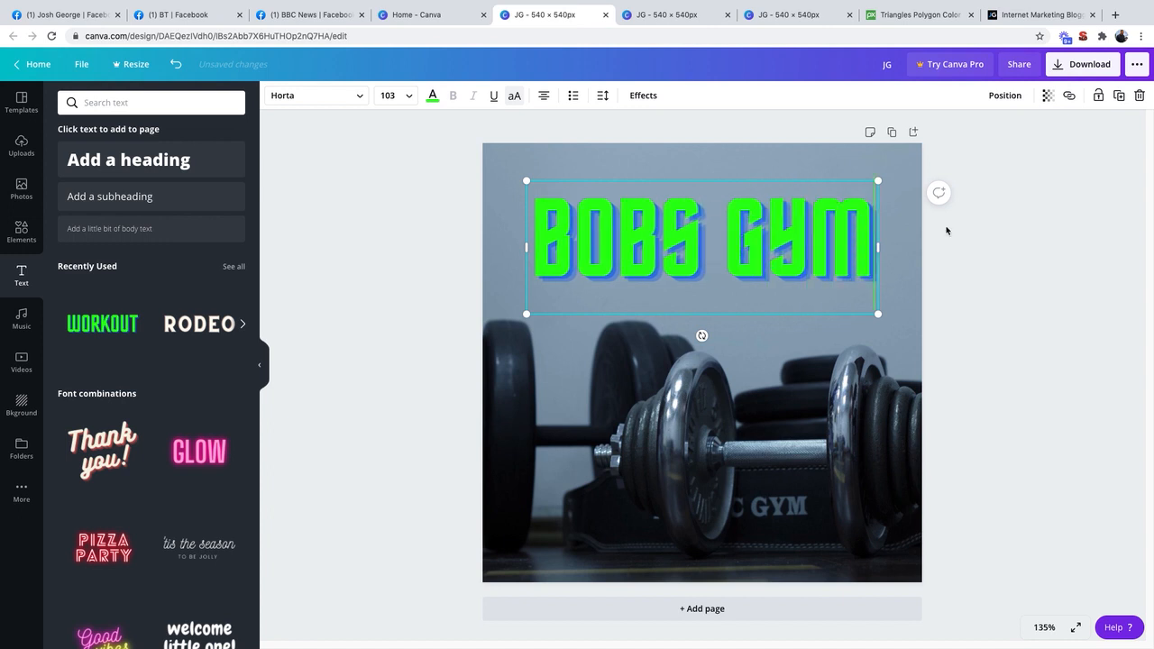
left_click(1026, 259)
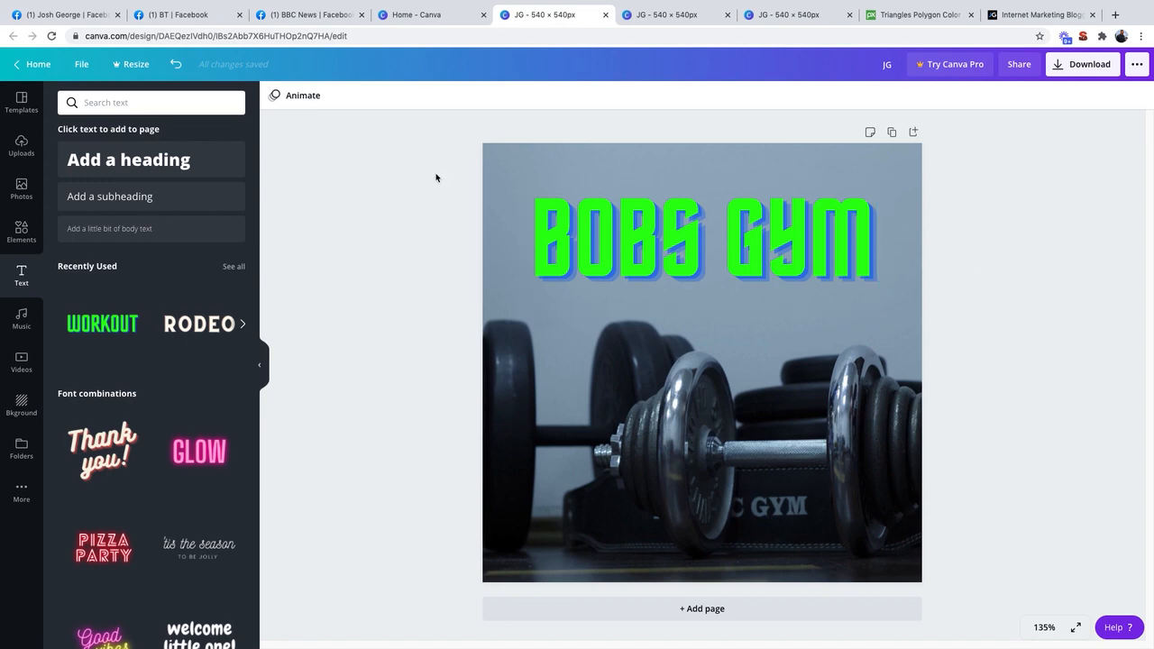
Compare the gym design with the profile pictures on the BT and BBC News Facebook pages
left_click(176, 15)
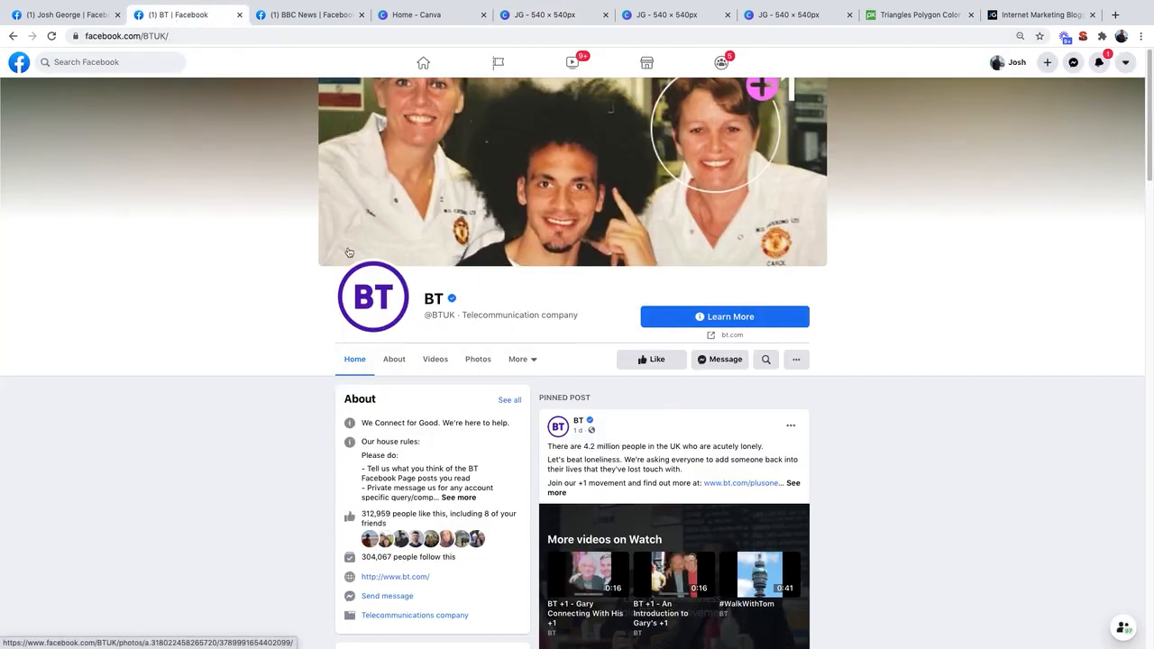
left_click(322, 16)
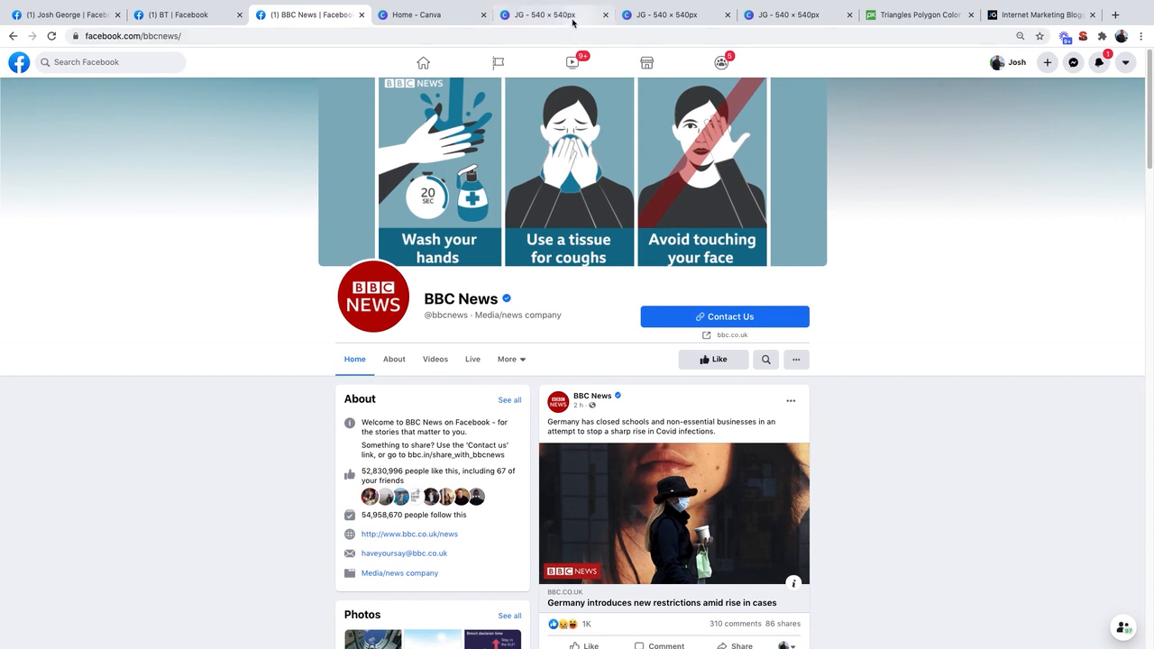
left_click(520, 15)
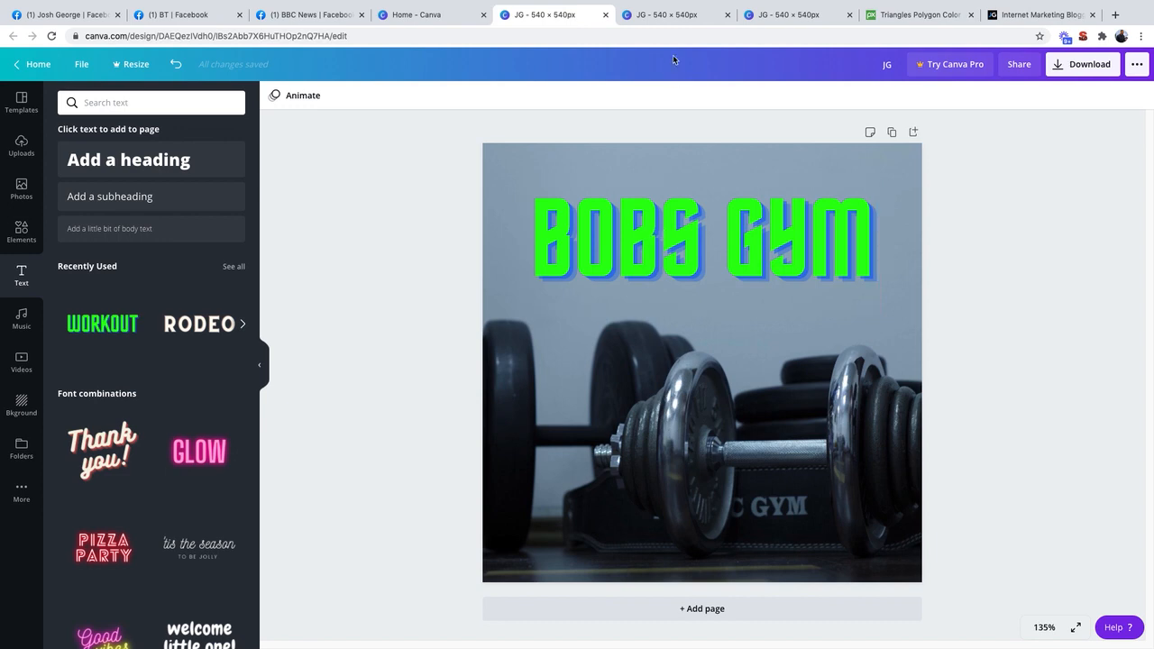
Open the other JG design with the pink and purple polygon background and download it as a PNG
left_click(669, 18)
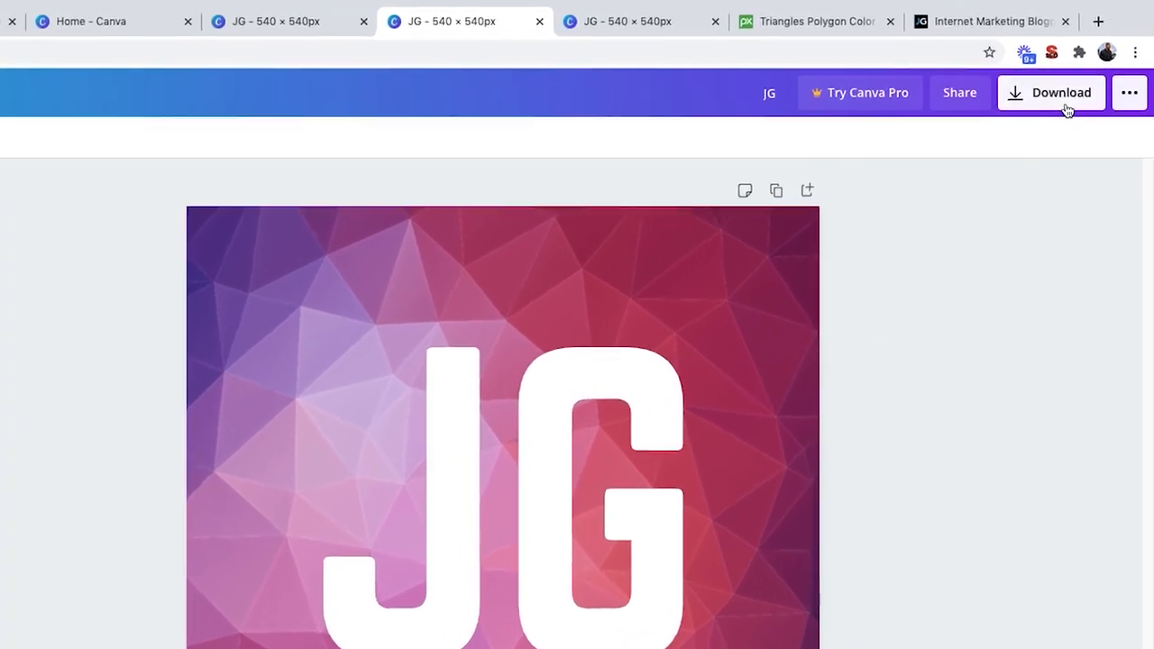
left_click(1086, 70)
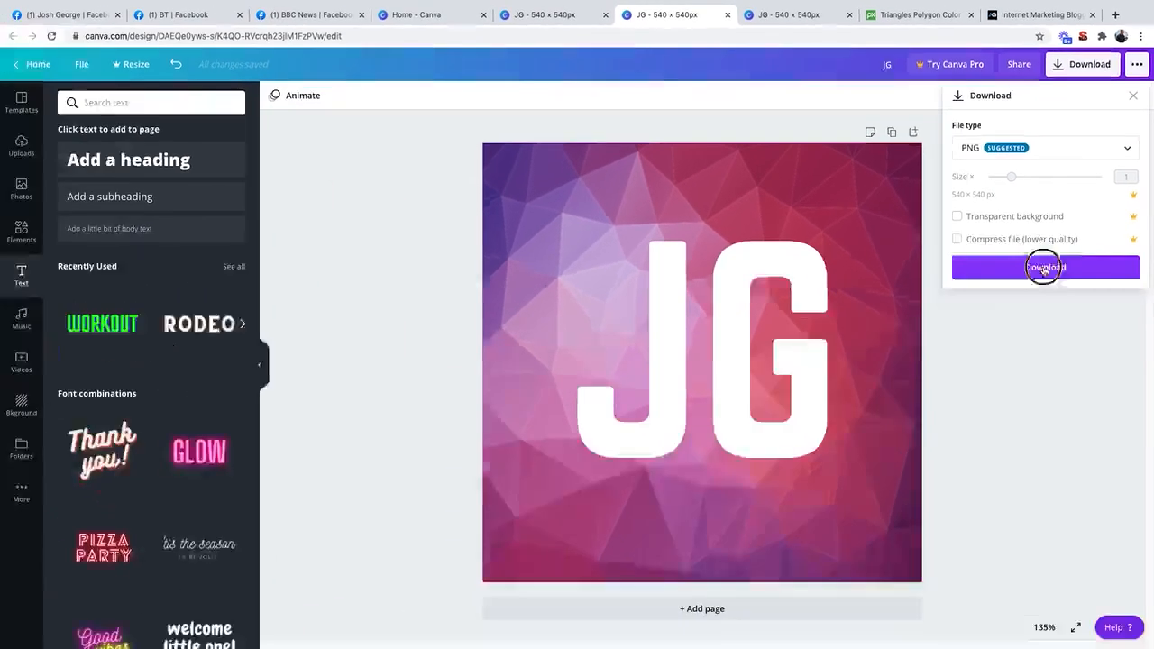
left_click(991, 400)
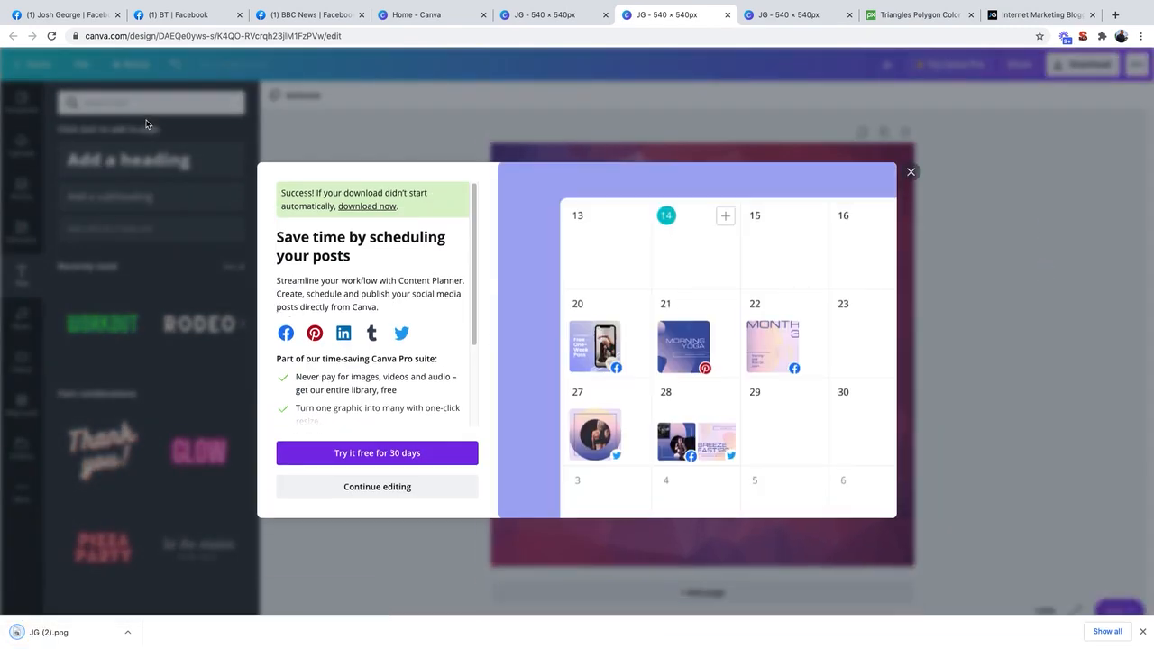
Switch to the managed Facebook page, upload the downloaded JG logo as its profile picture and save it
left_click(81, 15)
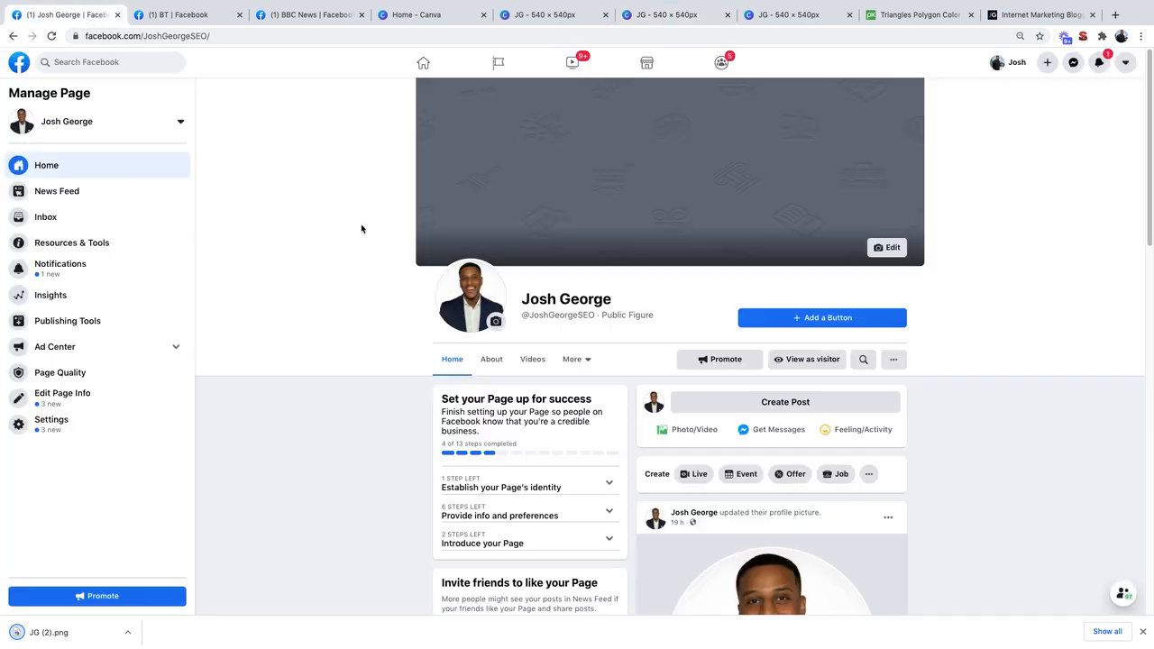
left_click(497, 323)
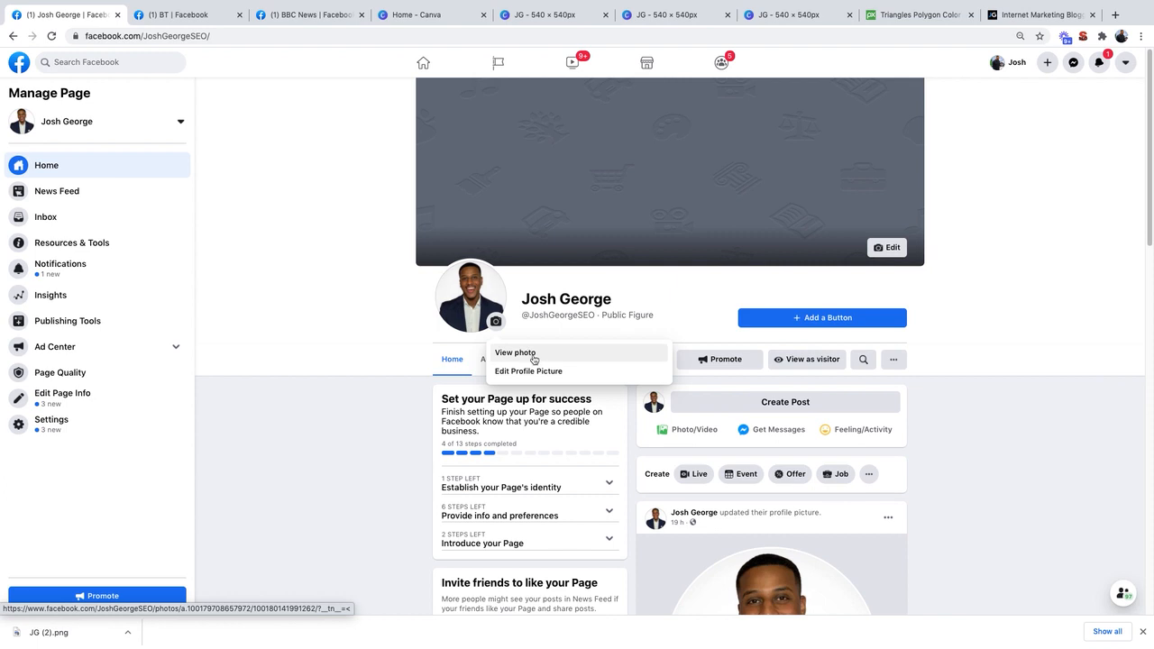
left_click(577, 371)
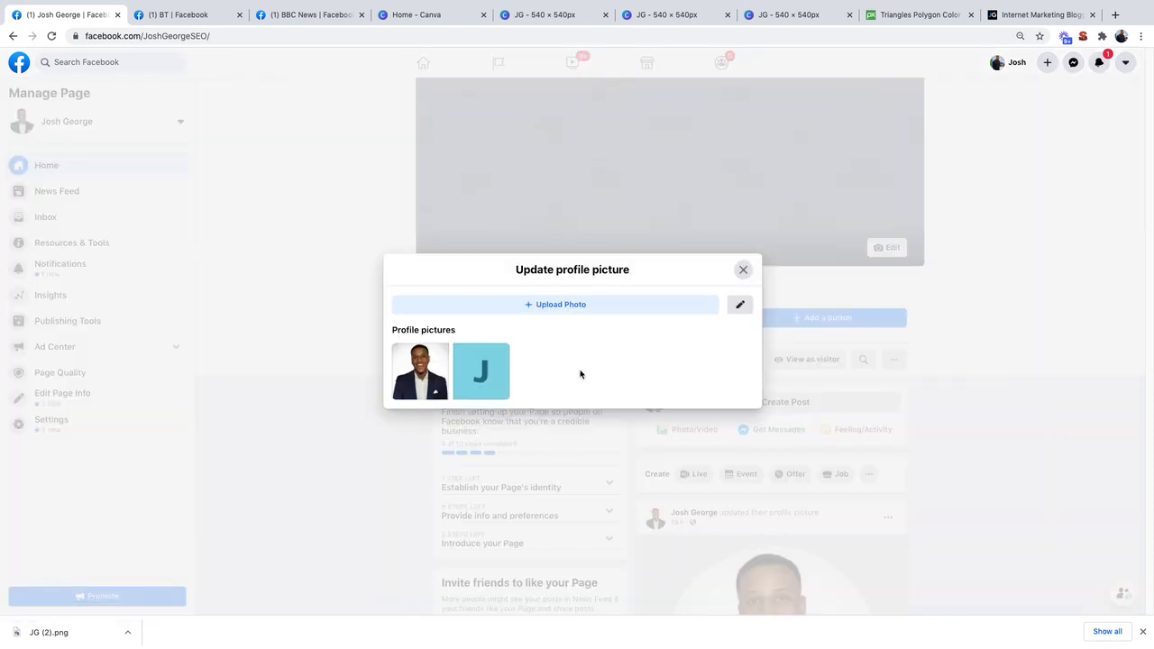
left_click(566, 304)
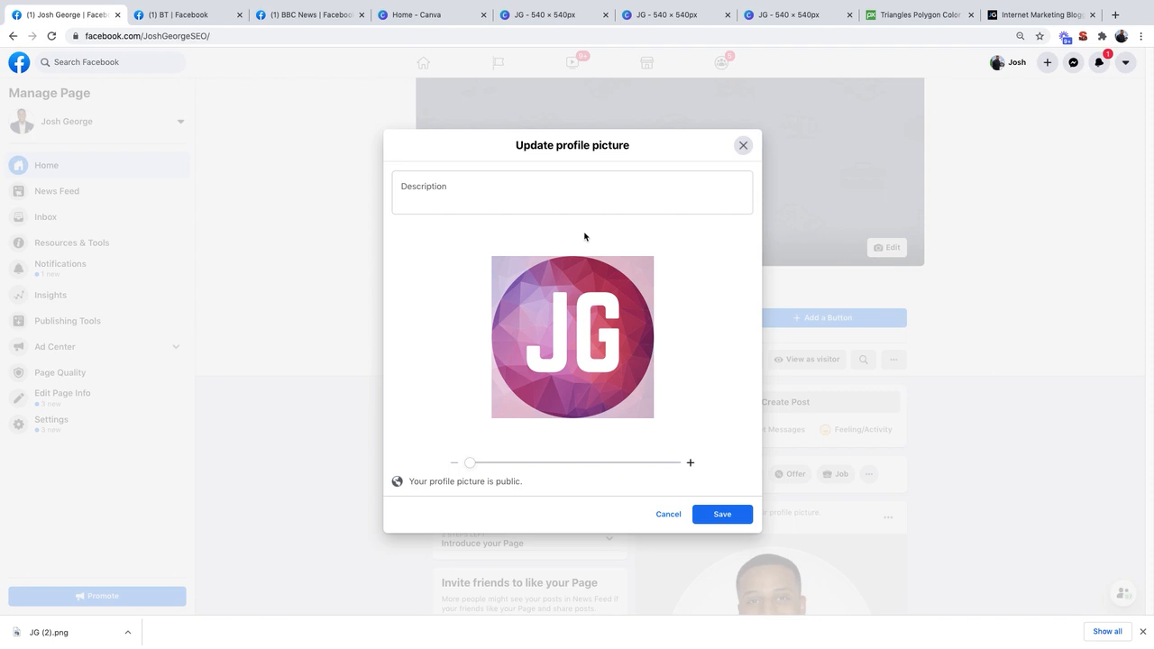
left_click(729, 513)
Examine the new logo in the page's header and its profile picture post, and dismiss the browser's download bar
scroll(963, 562, "down", 5)
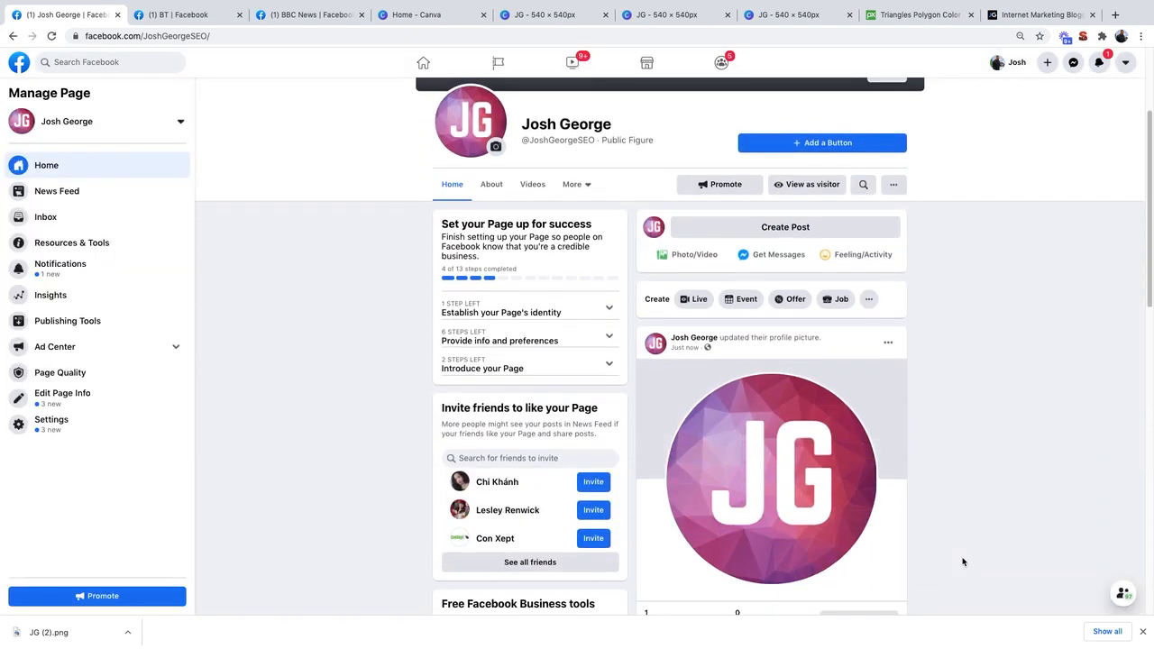
scroll(878, 545, "down", 3)
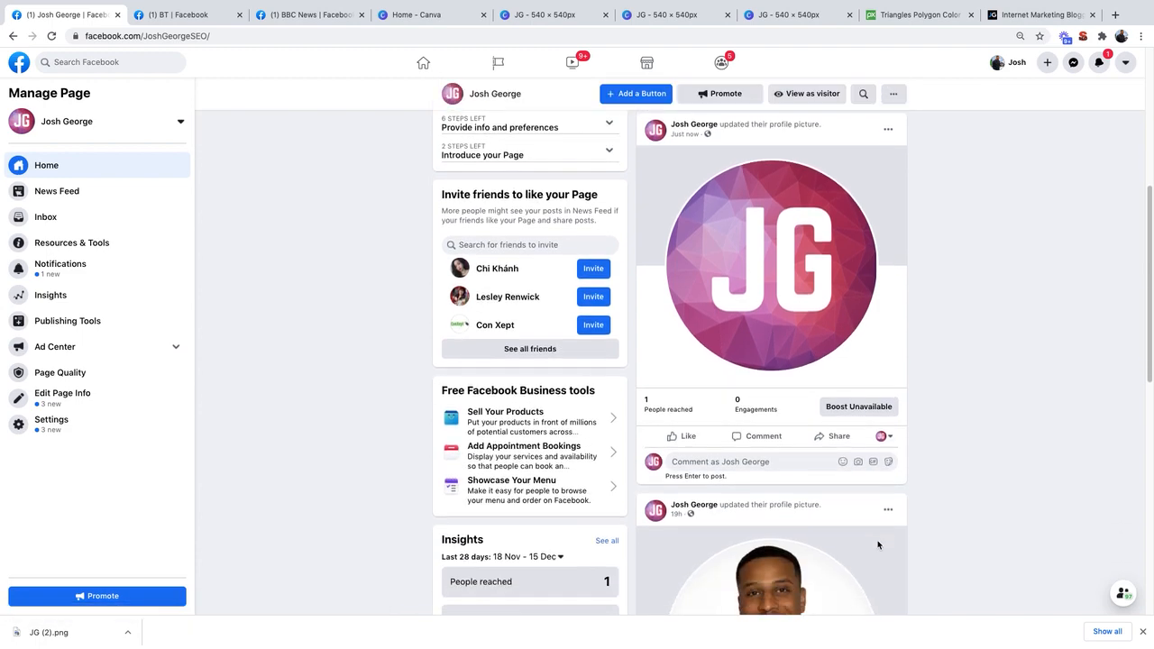
scroll(878, 545, "up", 6)
scroll(878, 545, "up", 2)
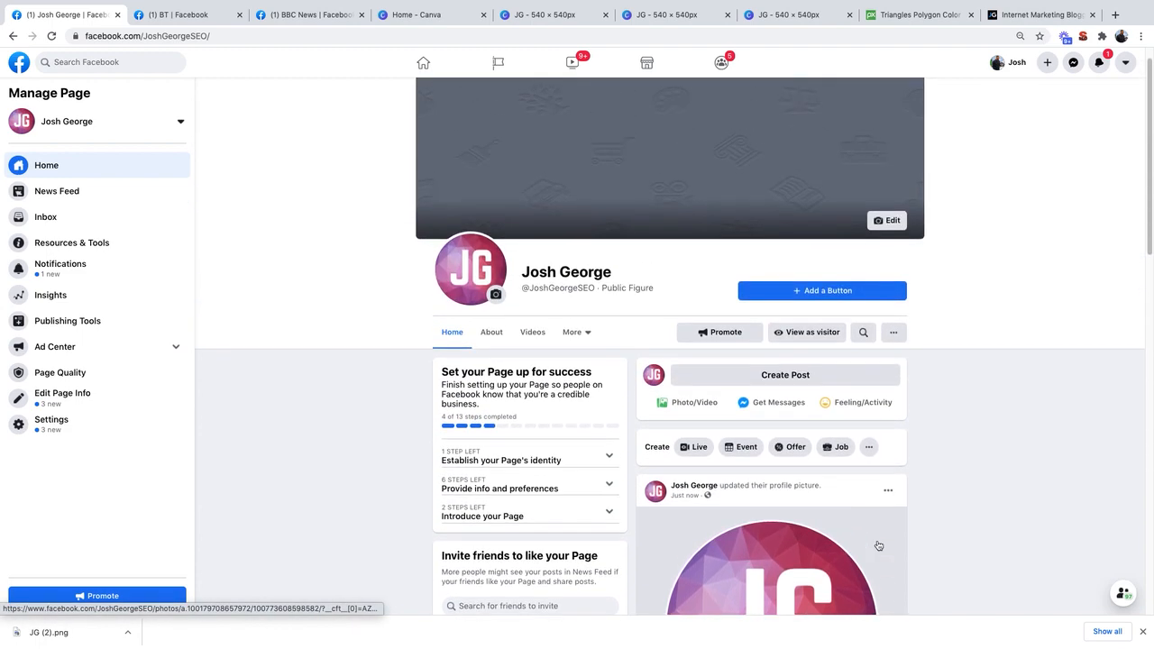
left_click(1143, 633)
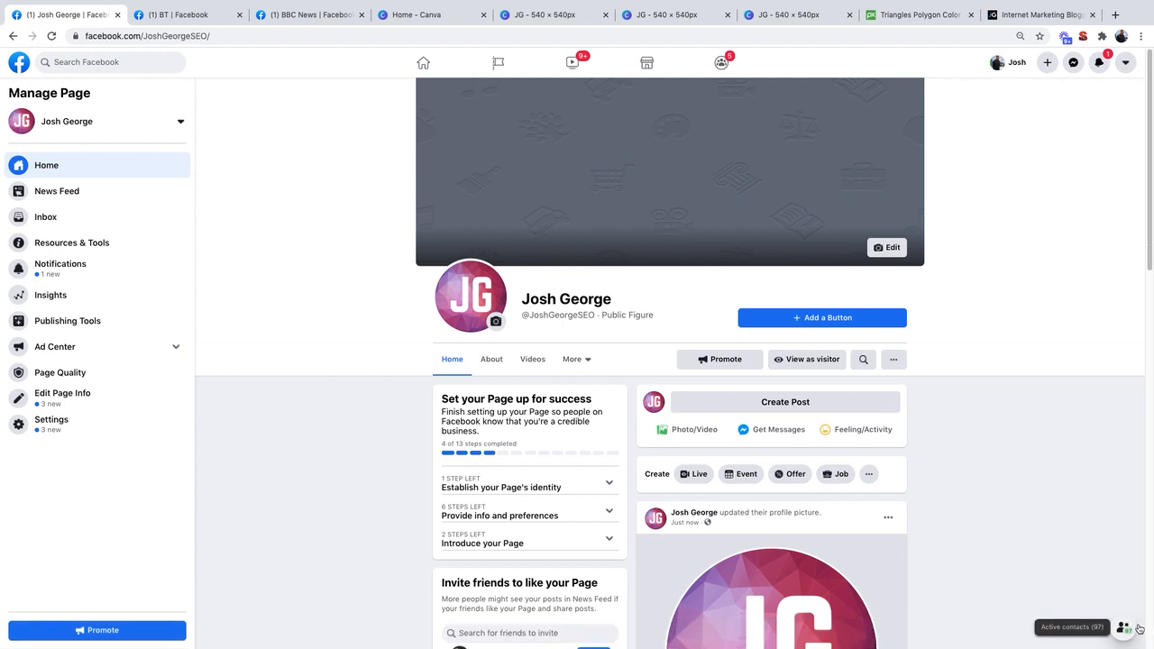